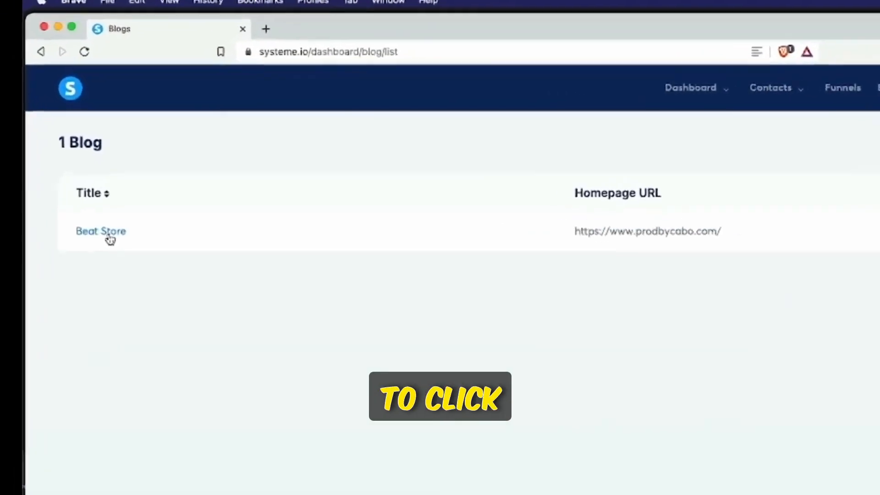
- Open the Beat Store blog's pages and bring up its blog layout for editing
click(109, 232)
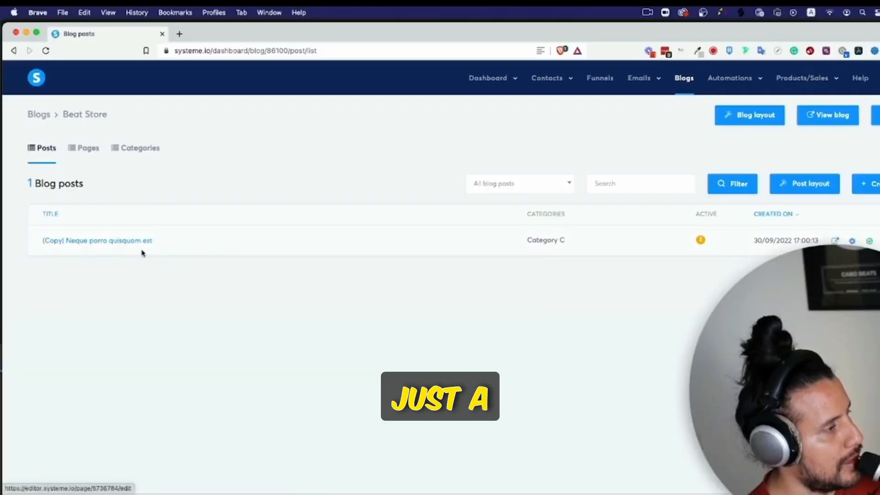
click(78, 150)
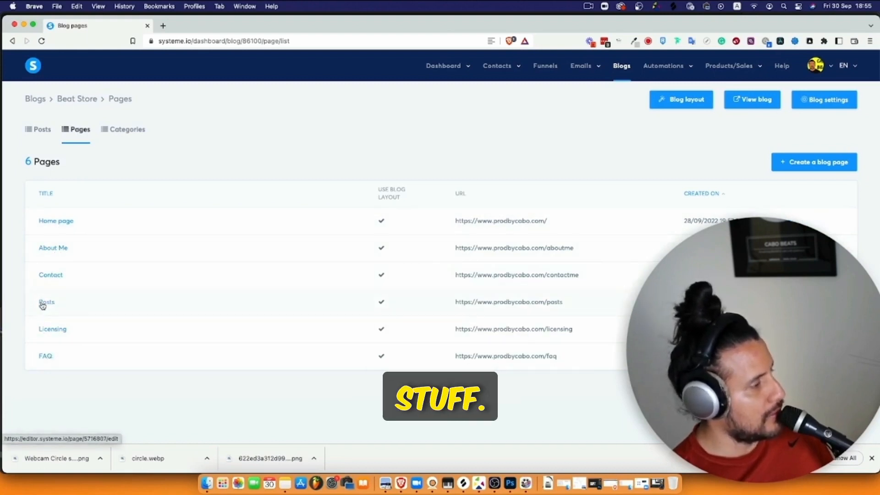
click(678, 101)
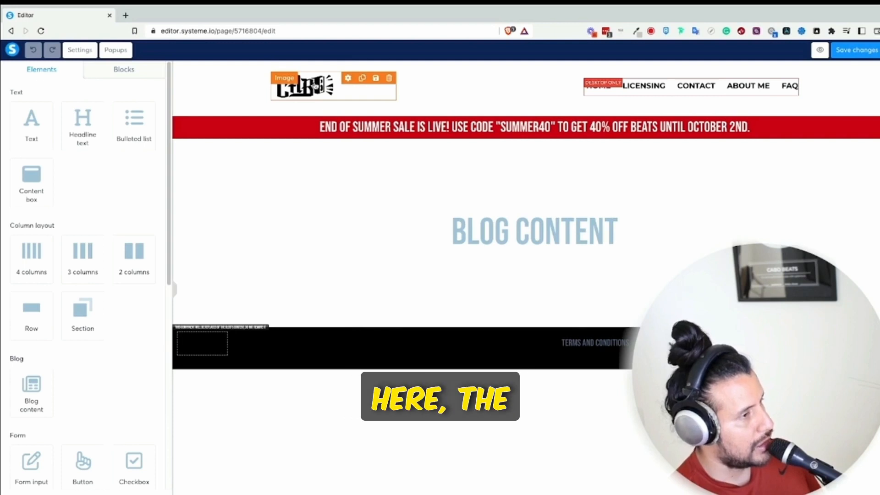
- Try to replace the header logo with Cabo Beats logo .png from Documents, check the existing images, and close the image library
click(315, 85)
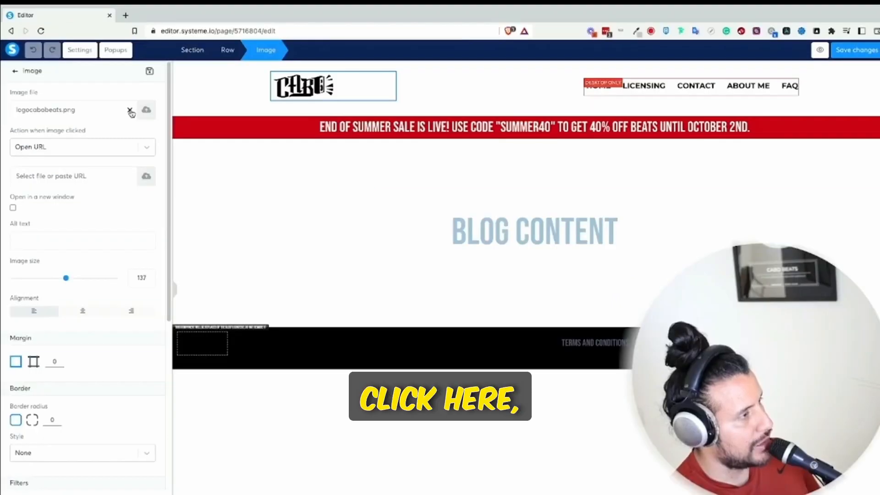
click(148, 112)
click(414, 171)
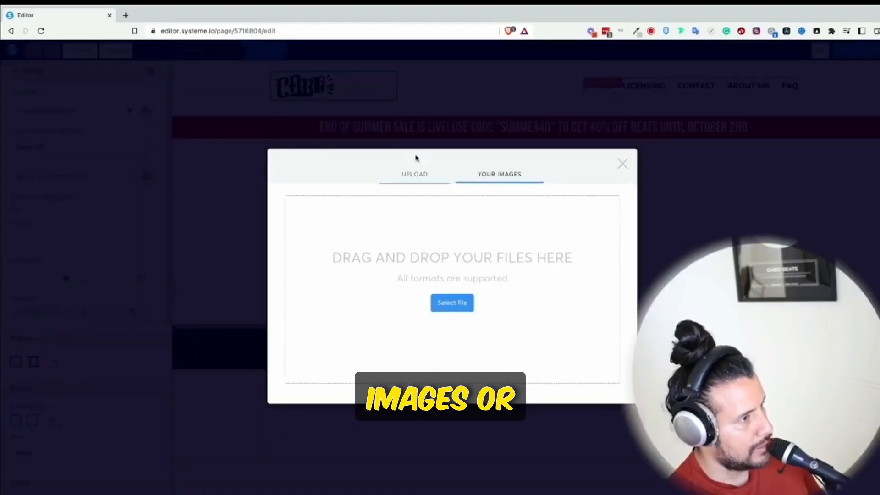
click(463, 306)
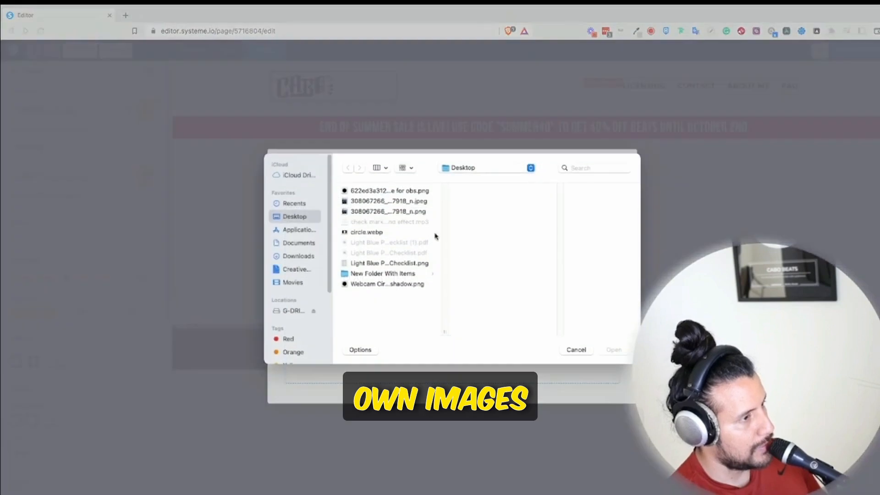
click(297, 243)
scroll(367, 256, down, 5)
click(371, 230)
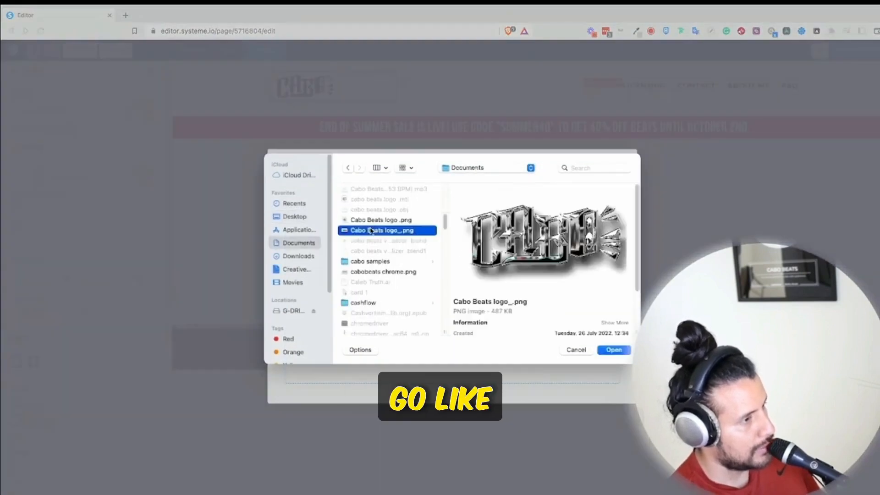
click(372, 221)
scroll(371, 222, down, 3)
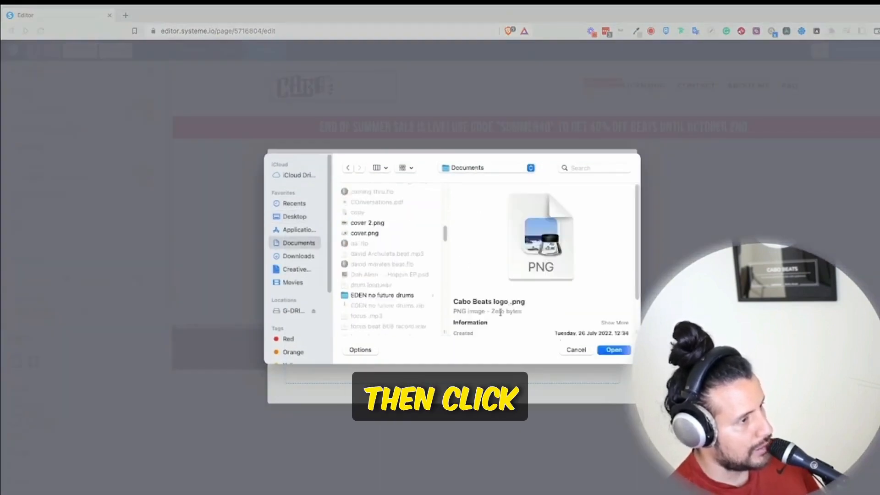
click(613, 349)
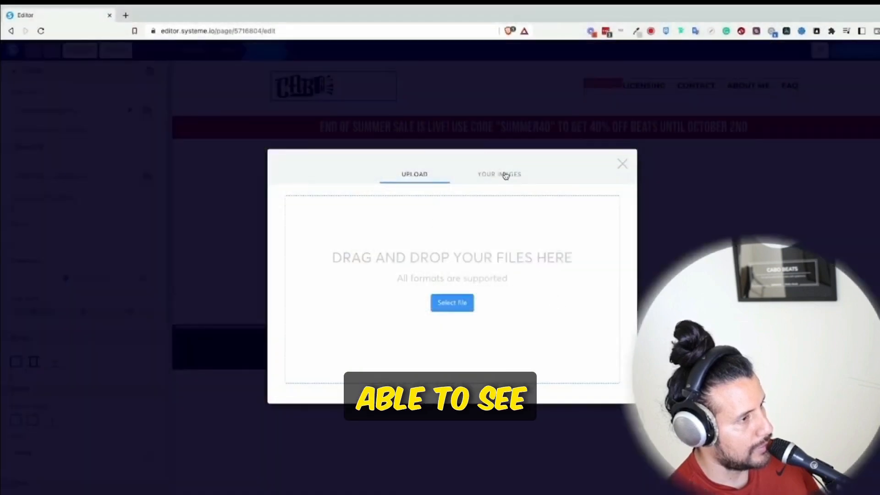
click(505, 175)
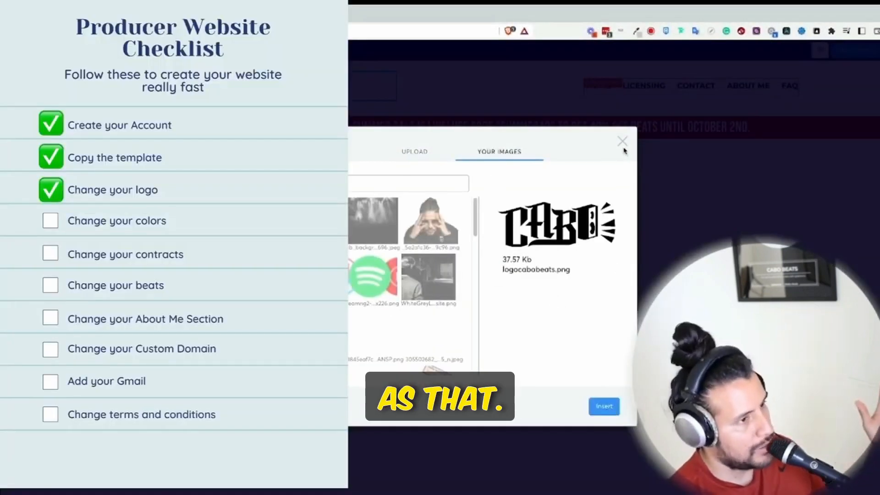
click(623, 144)
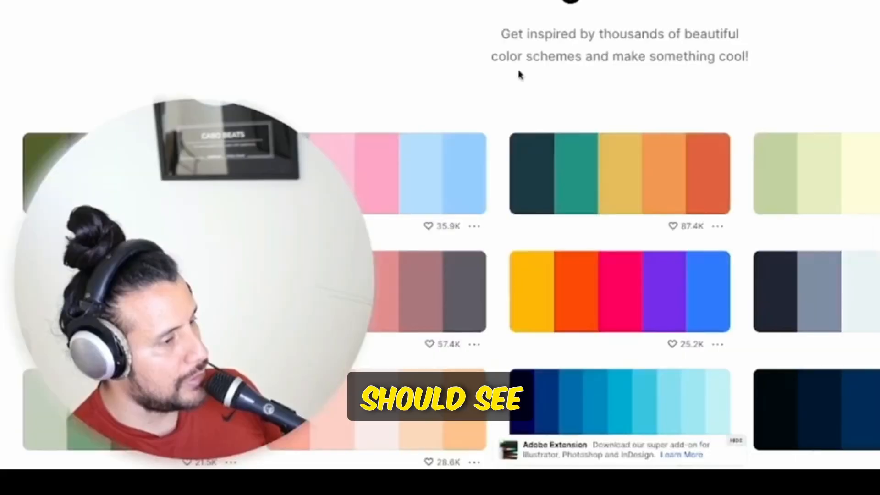
- Browse the trending color palettes on Coolors and copy the dark navy 2B2D42 from the navy, grey and red palette
scroll(367, 219, down, 7)
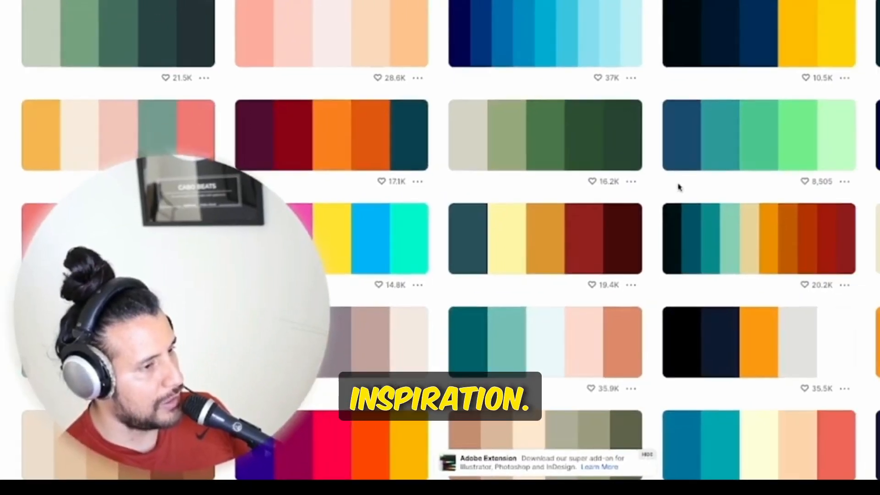
scroll(770, 138, up, 7)
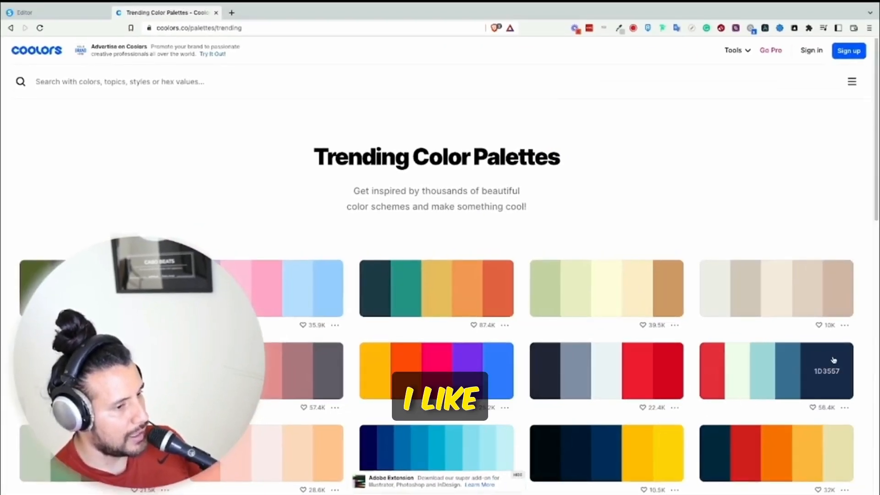
scroll(833, 359, down, 7)
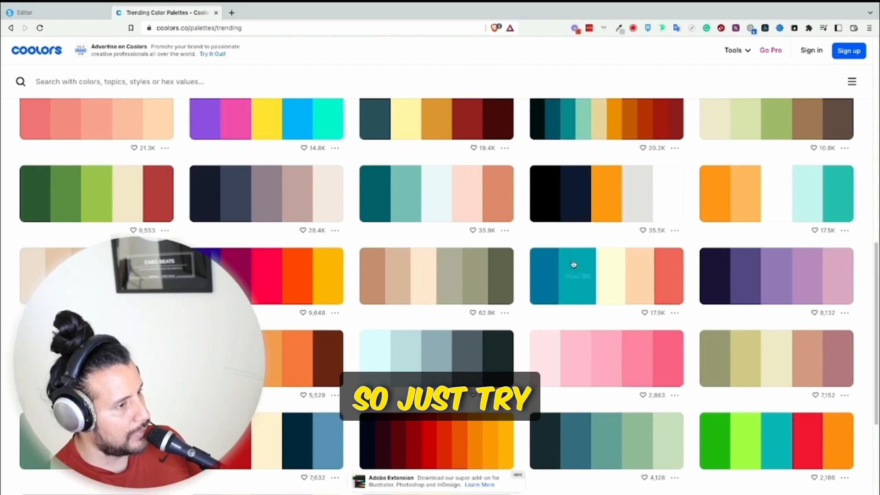
scroll(573, 264, up, 10)
scroll(571, 261, down, 2)
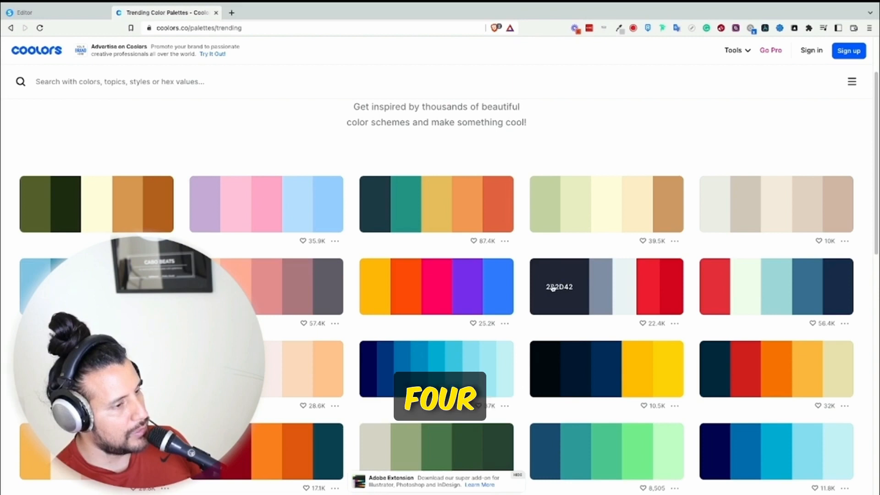
click(552, 288)
- Switch back to the page editor and set the heading text color to the copied hex code
click(42, 12)
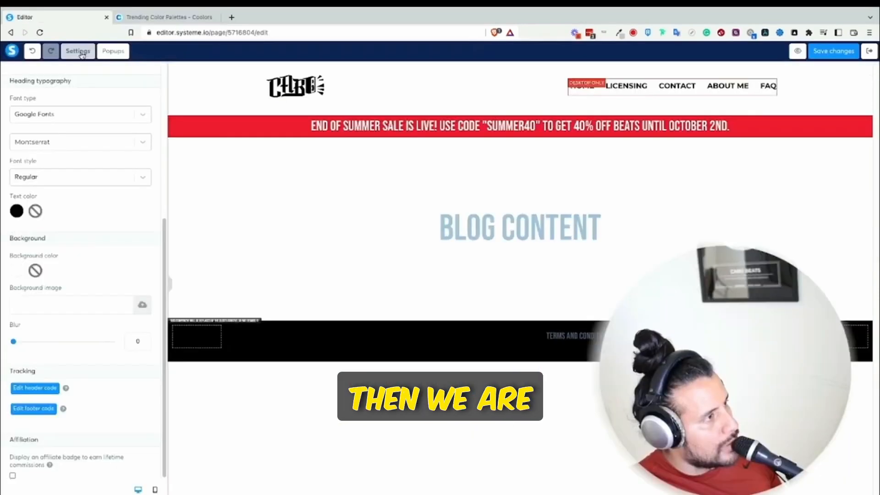
click(16, 211)
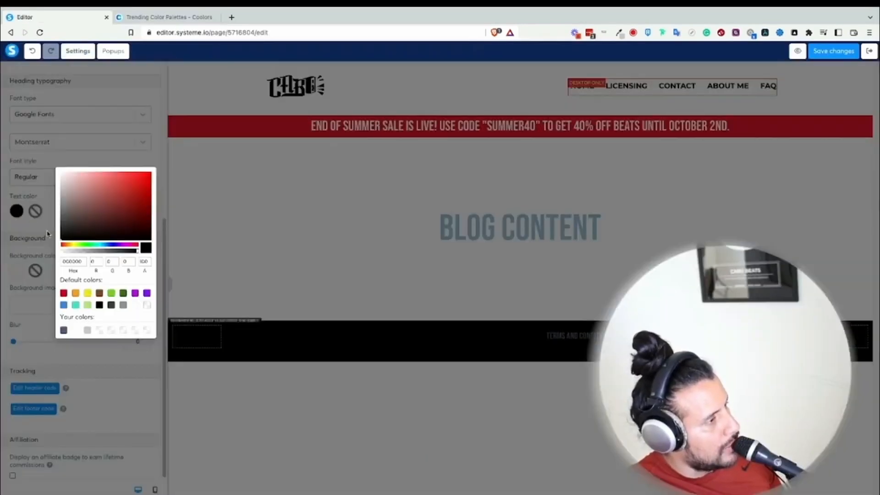
drag(84, 261, 59, 259)
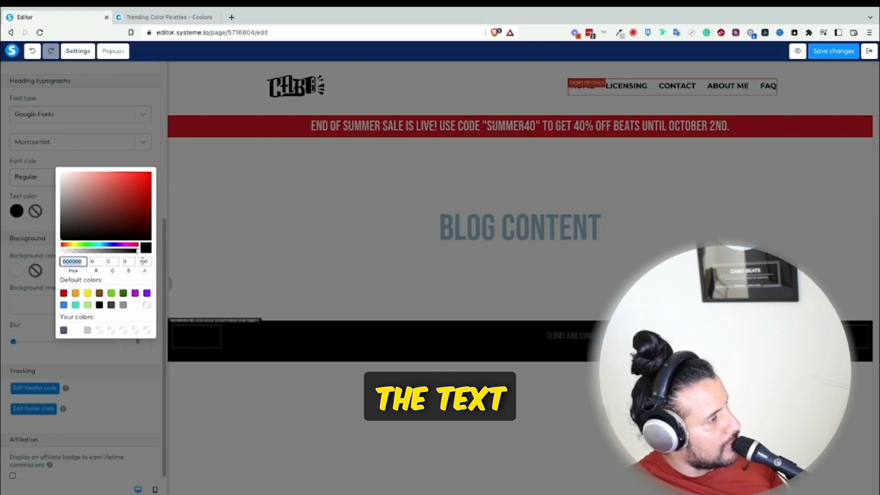
key(ctrl+v)
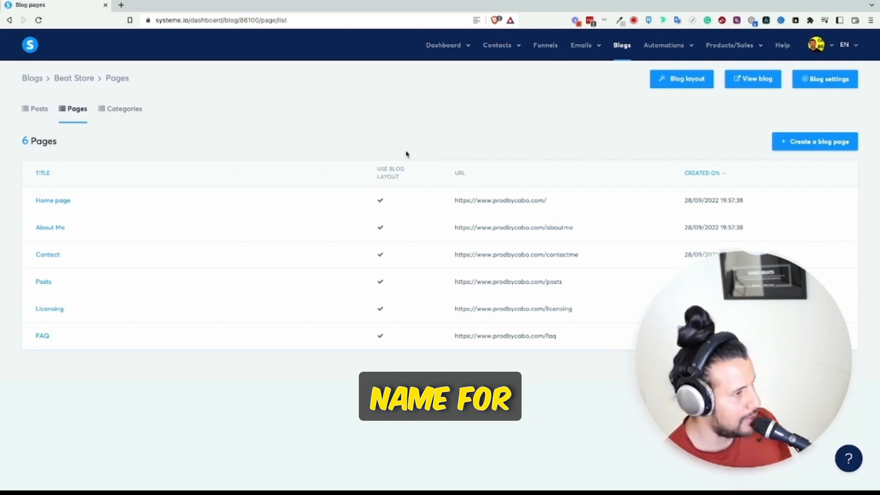
- Open the Home page in the editor and select the View Contract button of the Basic license
click(789, 201)
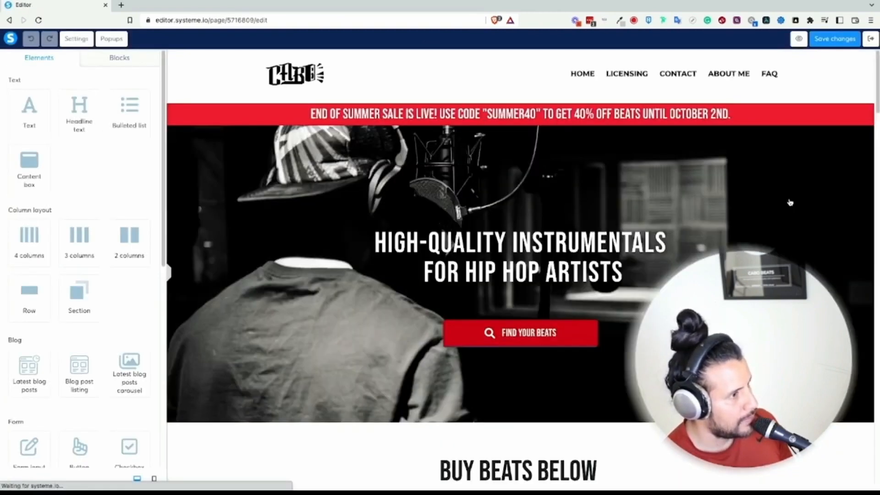
scroll(566, 202, down, 10)
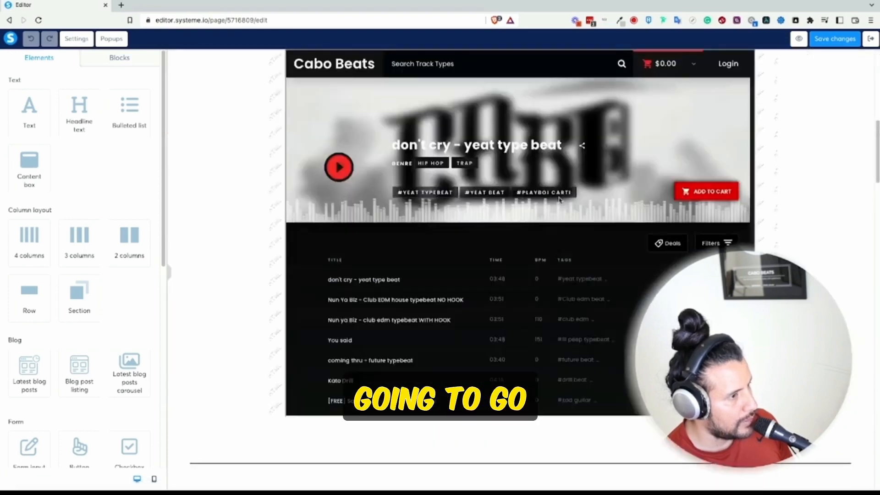
scroll(243, 185, down, 10)
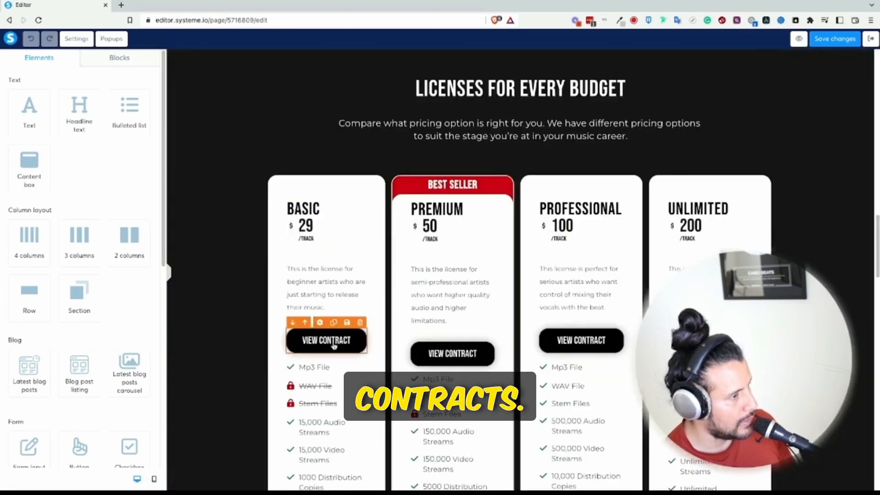
click(331, 340)
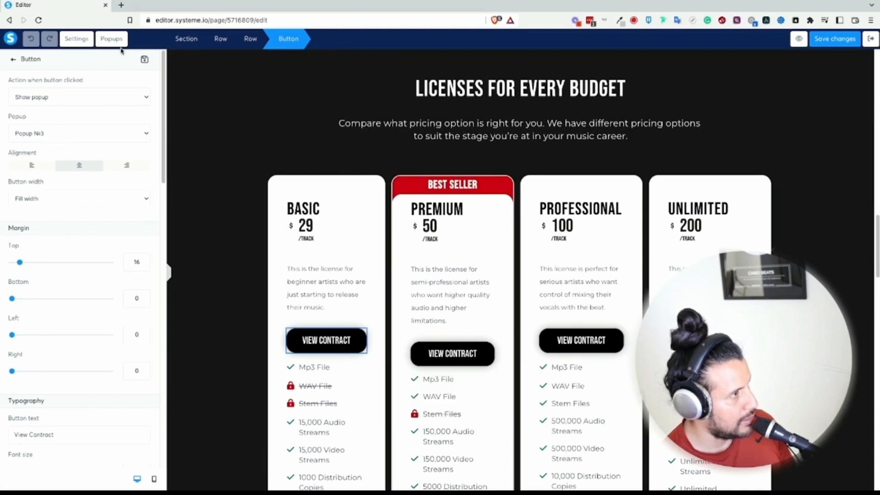
- Show Popup №3 and select the producer's name in the Basic contract text
click(111, 38)
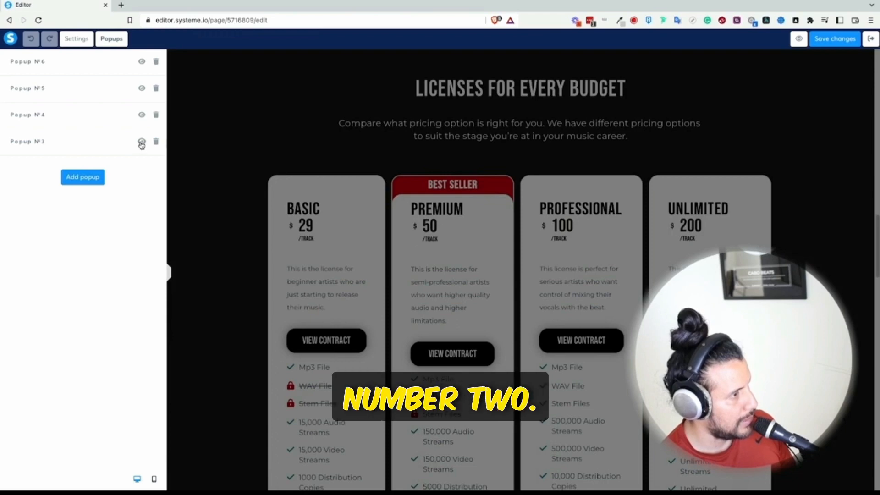
click(141, 145)
click(435, 126)
click(450, 115)
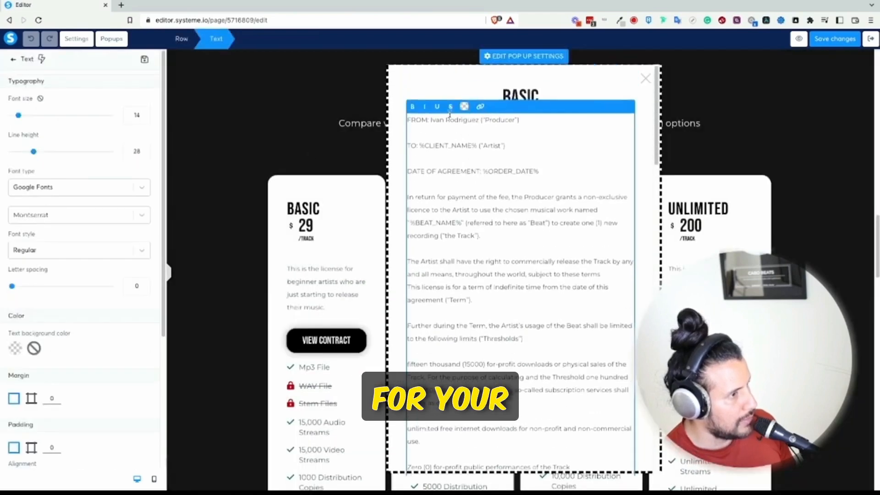
drag(430, 121, 474, 123)
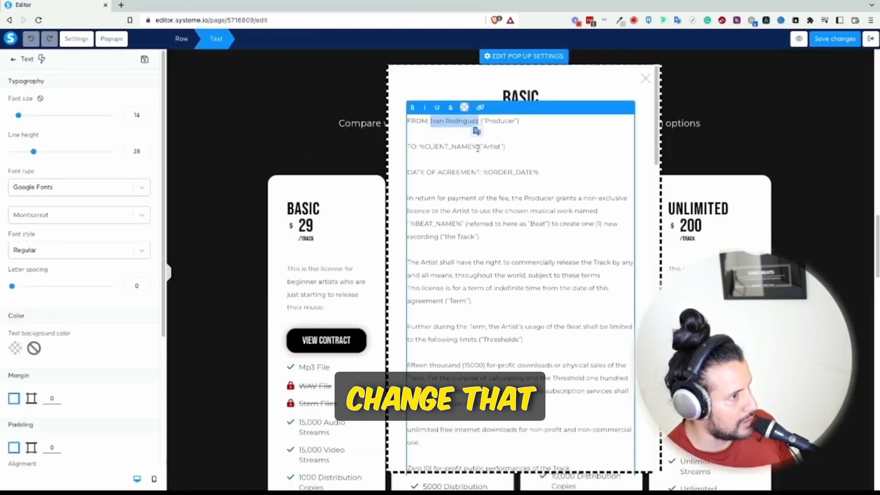
- Examine the rest of the Basic contract for the producer's name, IPI number and credit line, and close the popup
click(480, 236)
scroll(525, 226, down, 3)
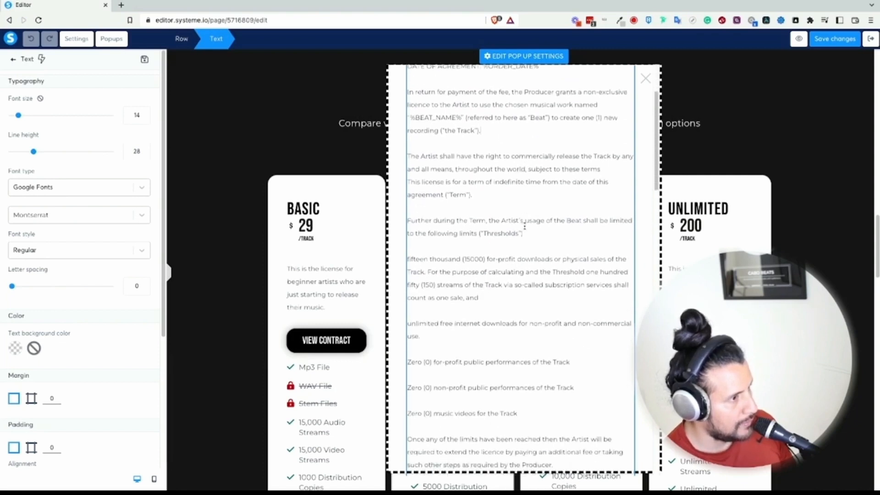
scroll(522, 144, down, 7)
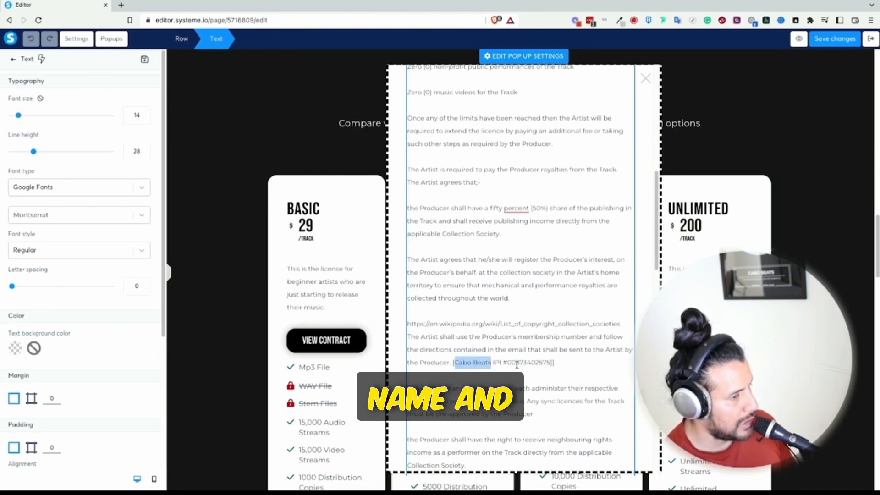
scroll(558, 367, down, 10)
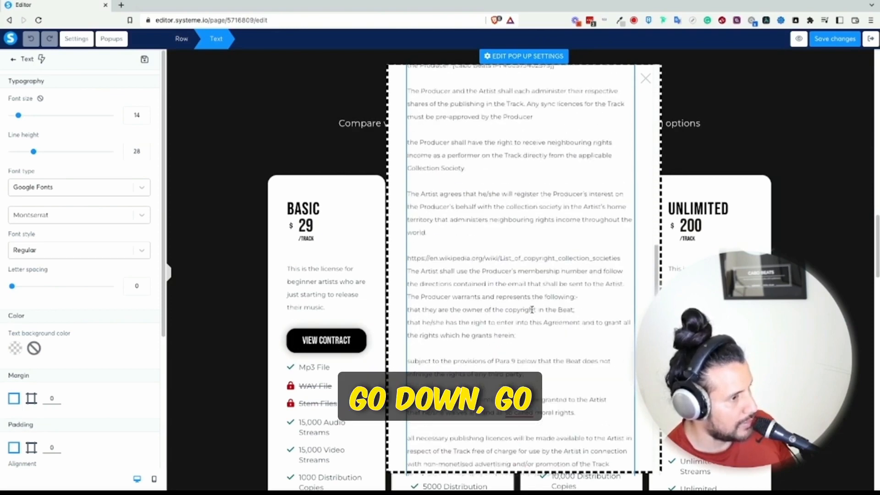
scroll(517, 289, up, 1)
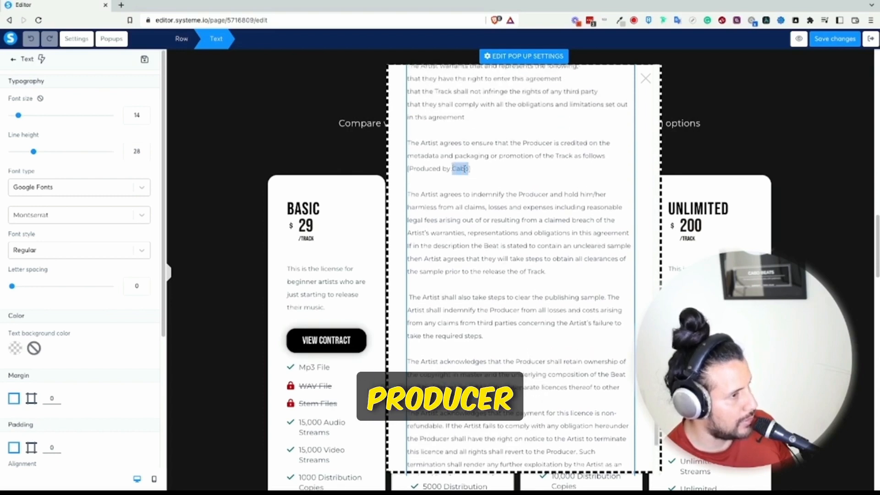
scroll(465, 168, down, 2)
click(356, 236)
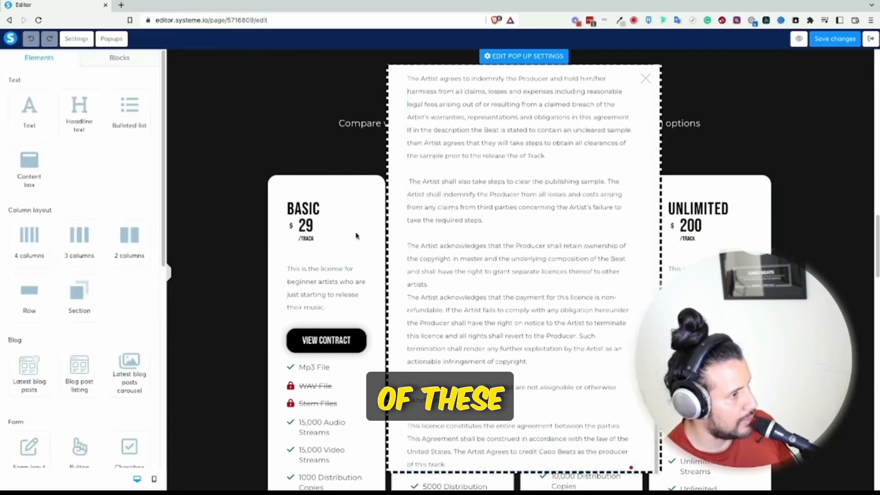
click(356, 236)
click(466, 242)
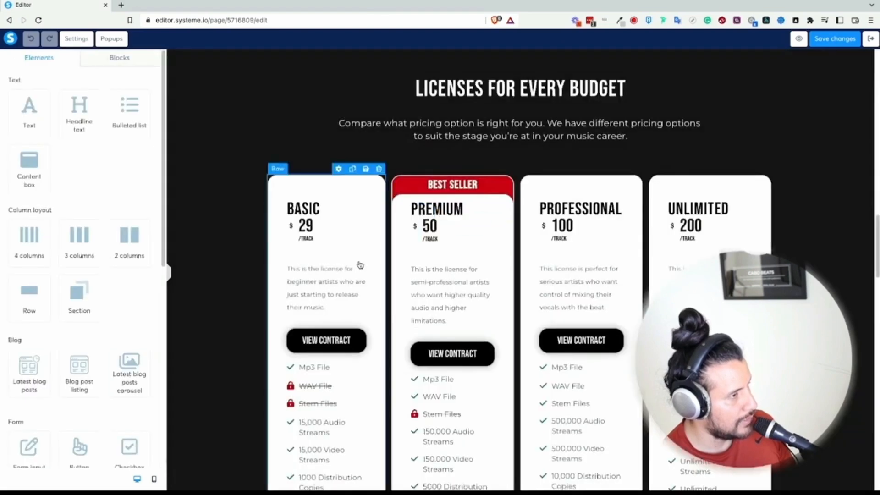
- Show Popup №4 and read through the Premium contract to its end
click(124, 38)
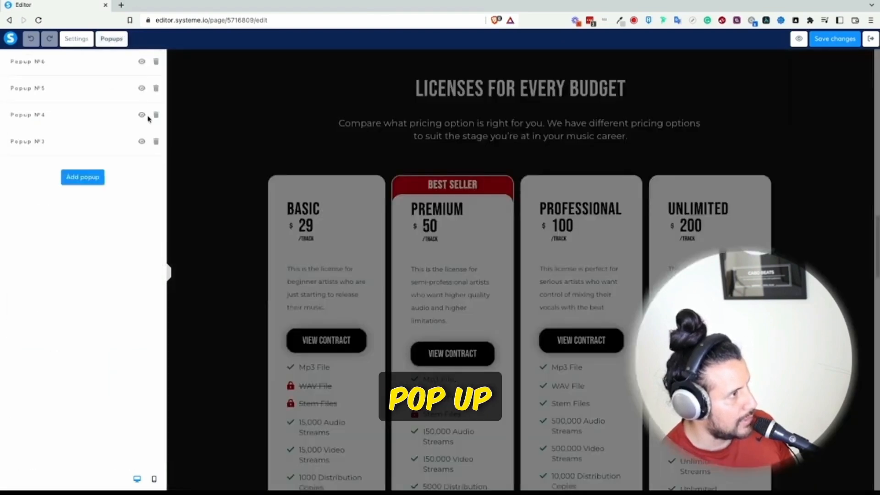
click(142, 115)
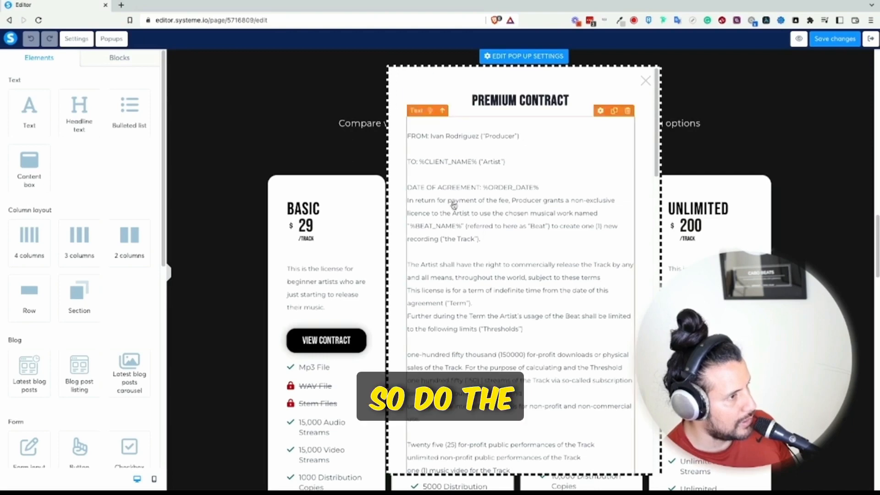
scroll(464, 159, down, 10)
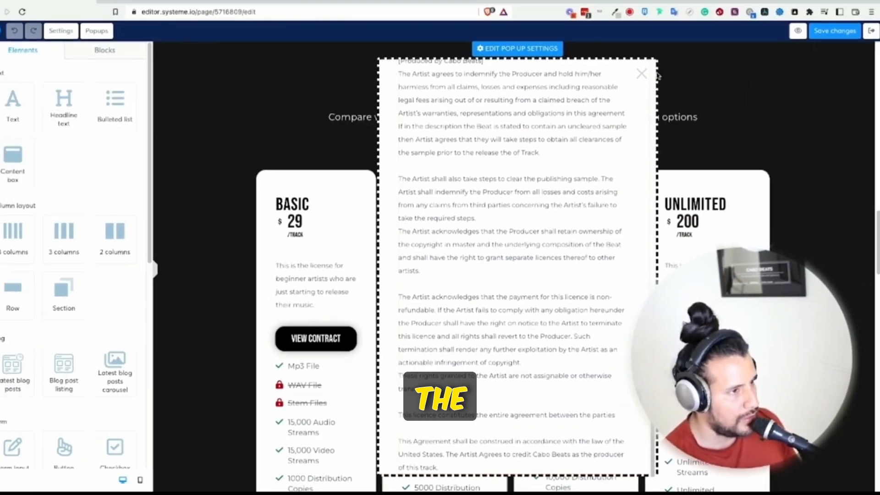
- Leave the Home page's contract popup, open the About Me page in the editor and examine its picture and text
click(658, 75)
click(822, 39)
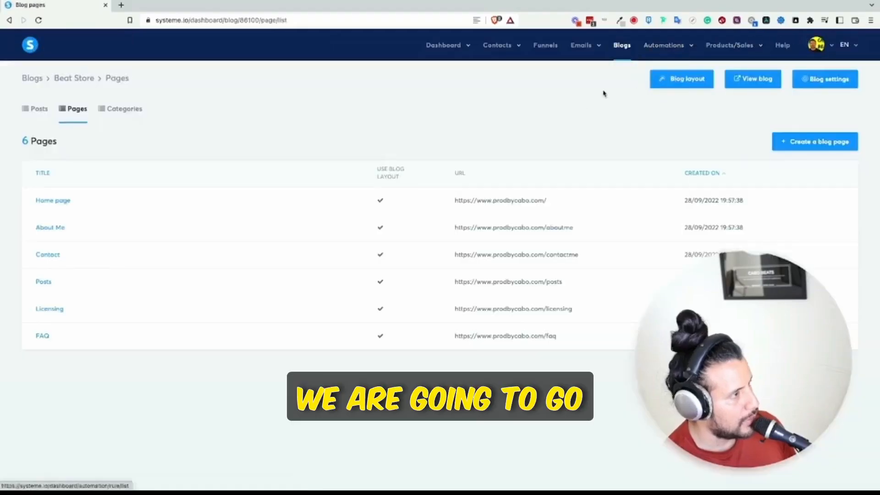
click(758, 228)
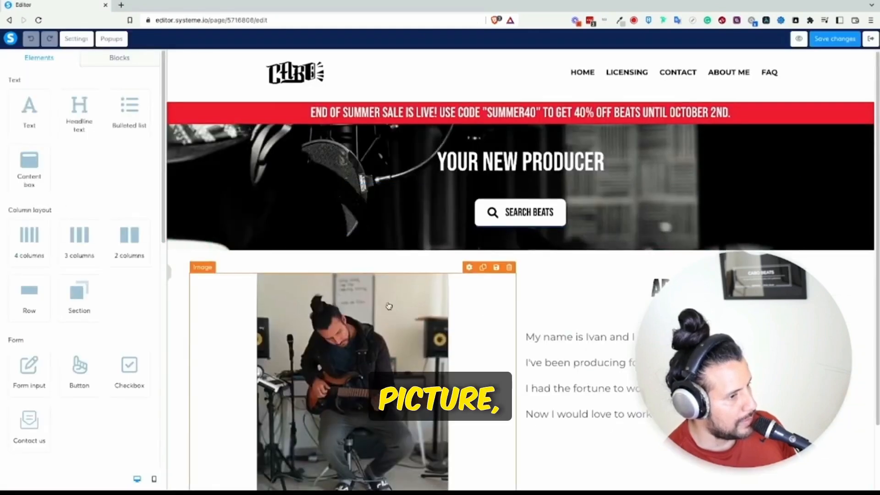
scroll(389, 306, down, 1)
scroll(508, 236, down, 2)
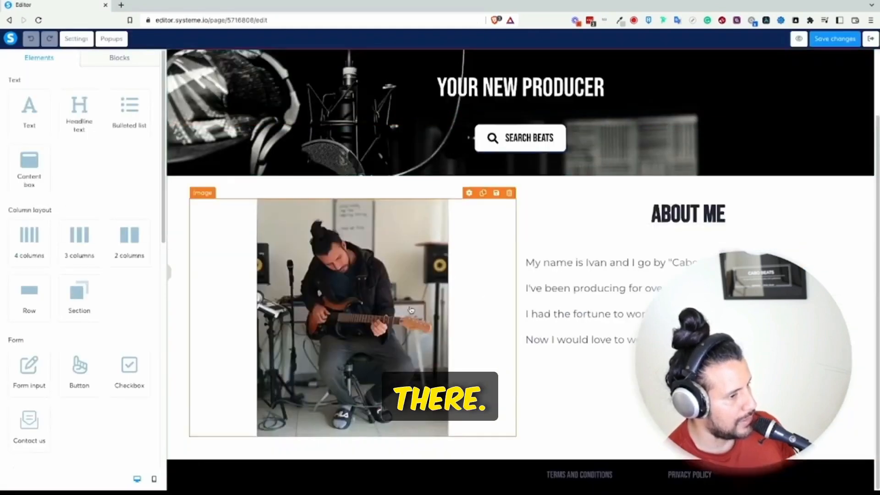
click(869, 38)
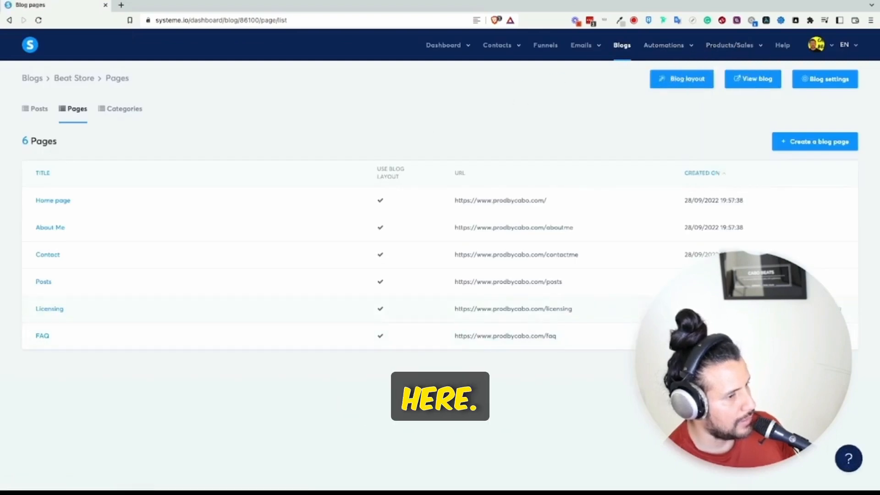
- Open the FAQ page in the editor and select the answer text under "What does it mean to 'lease' a beat?"
click(49, 309)
scroll(533, 249, down, 4)
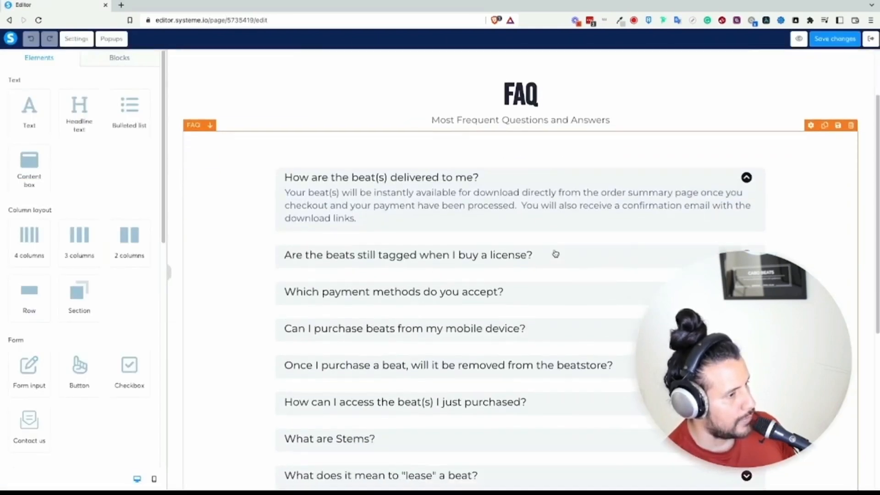
click(550, 295)
scroll(116, 210, down, 2)
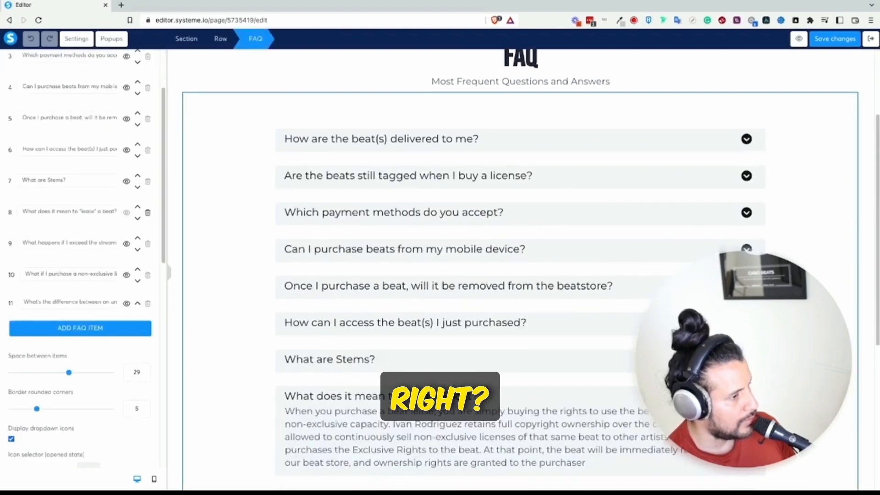
click(406, 426)
click(410, 426)
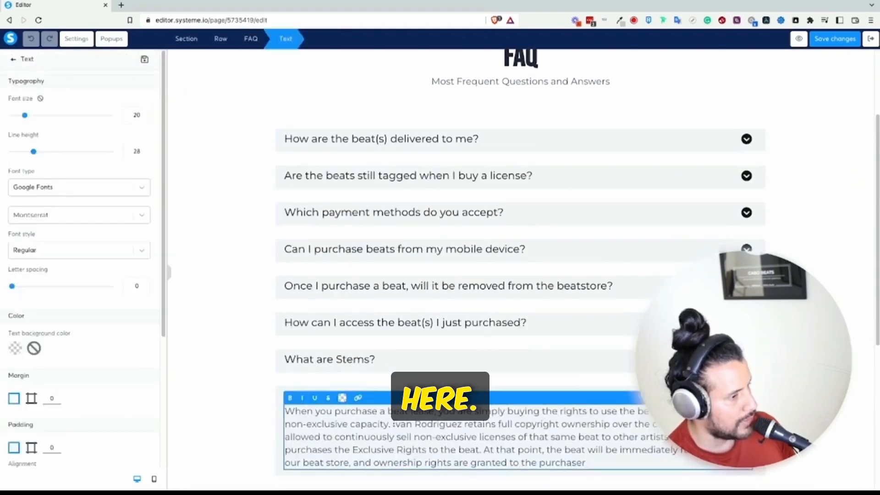
- View the FAQ page's footer links and look at termsandconditionsgenerator.com in a new browser tab
scroll(697, 160, down, 6)
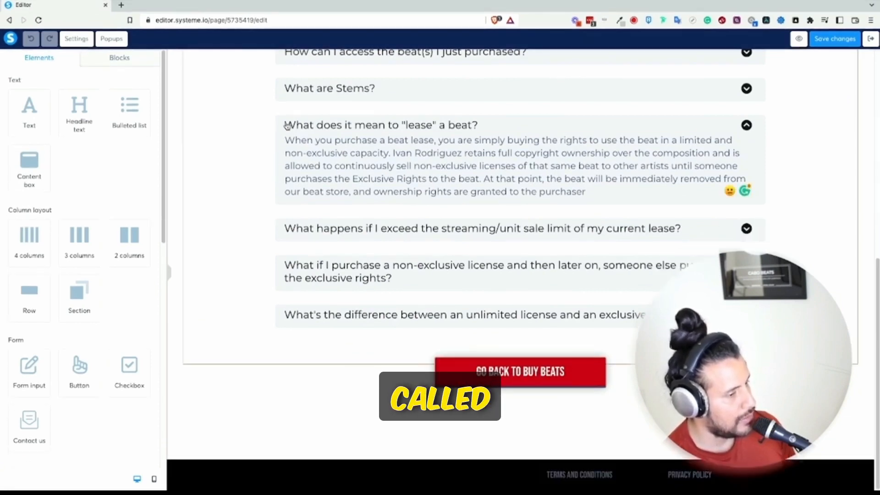
click(121, 4)
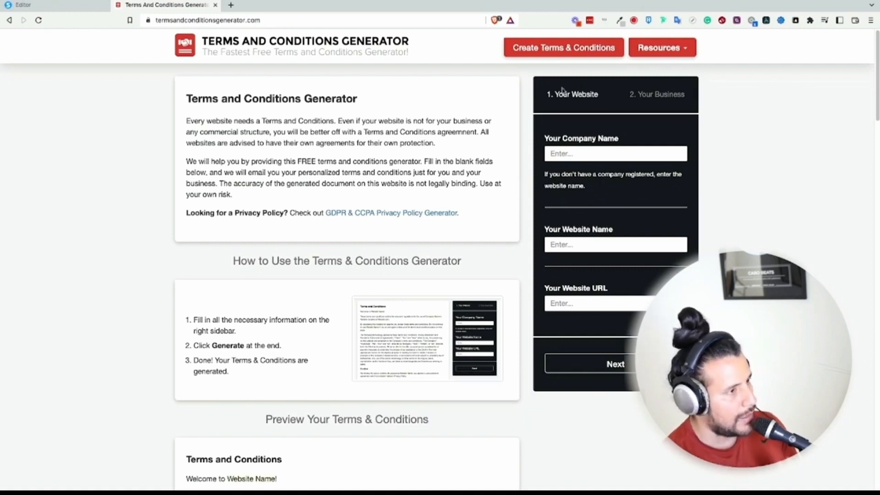
click(69, 5)
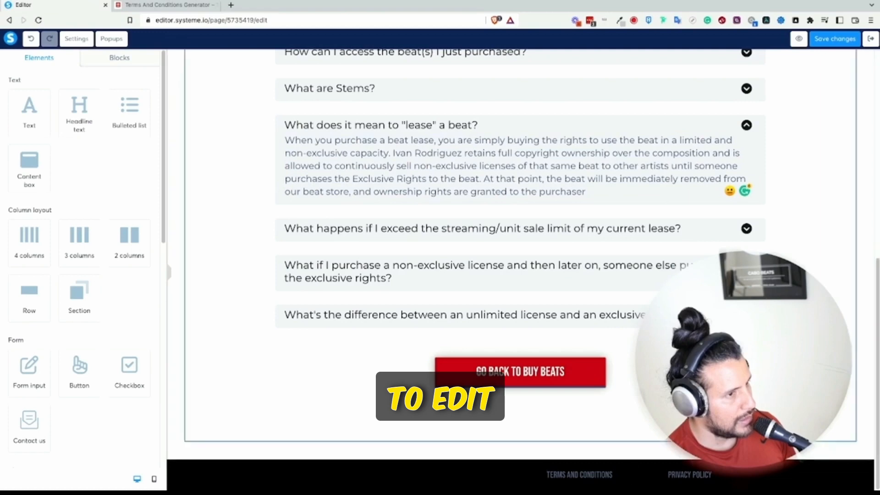
- Open the blog layout in the editor and show the link settings of the Terms and Conditions footer text
scroll(718, 173, up, 9)
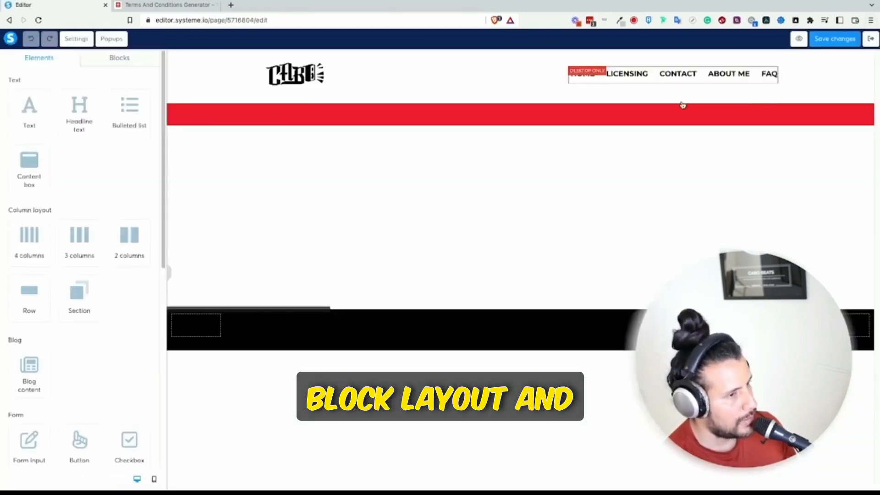
click(594, 327)
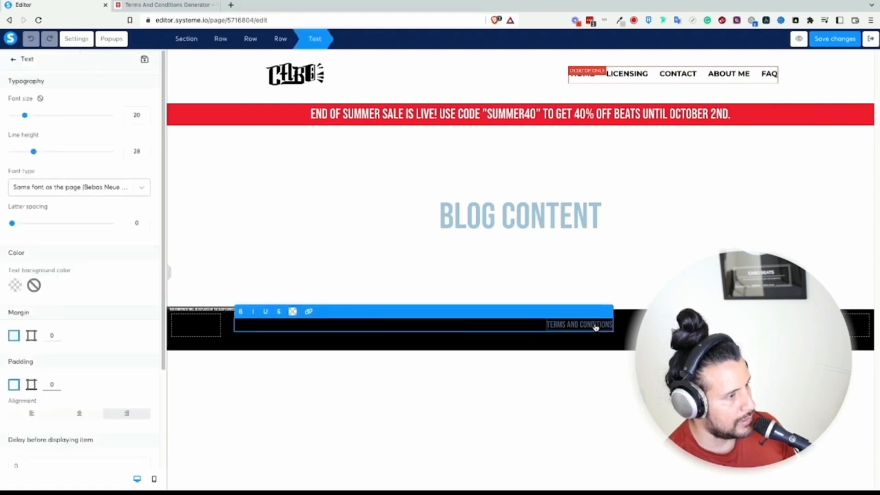
click(308, 312)
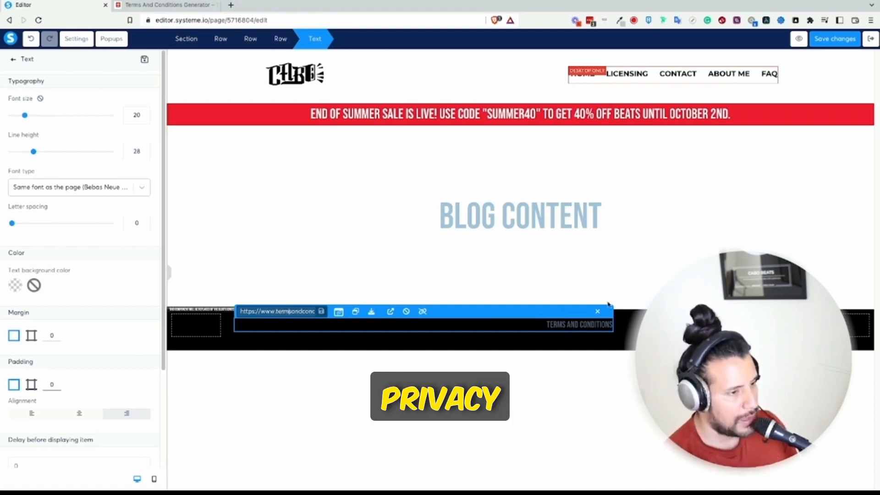
key(ctrl+Tab)
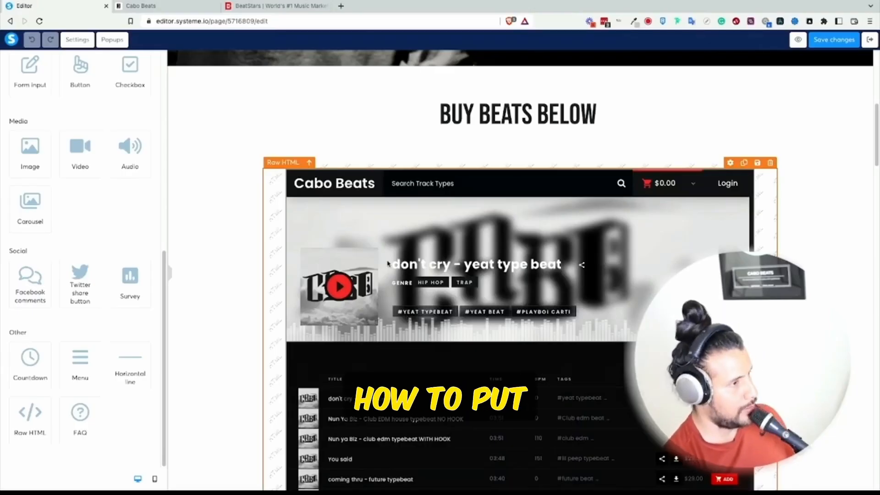
- Add a Raw HTML element below the "Buy Beats Below" heading and clear its default code
scroll(384, 151, up, 1)
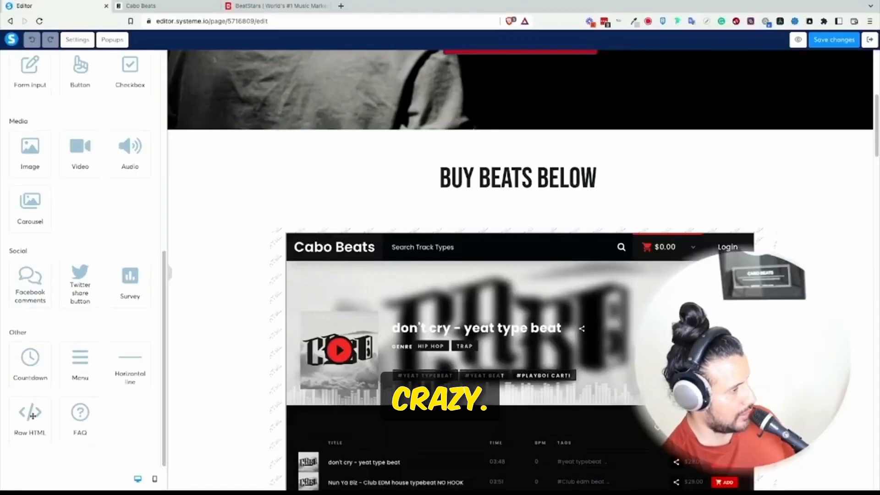
drag(29, 421, 359, 188)
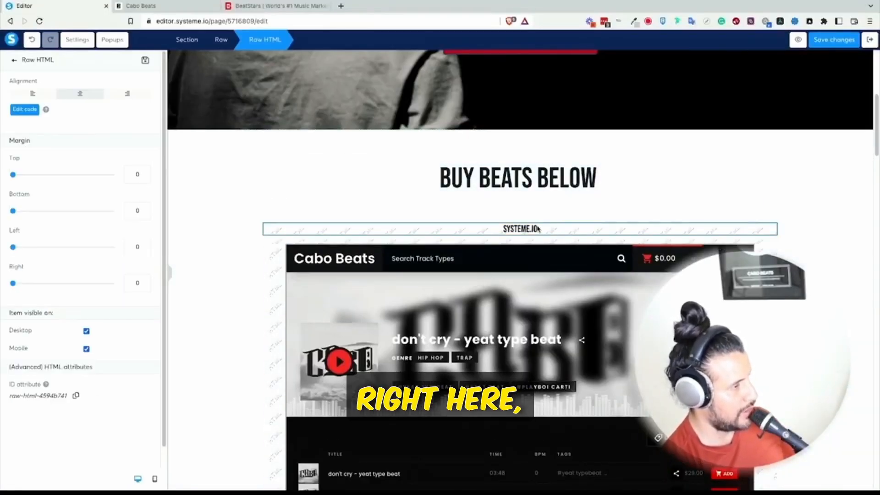
click(25, 109)
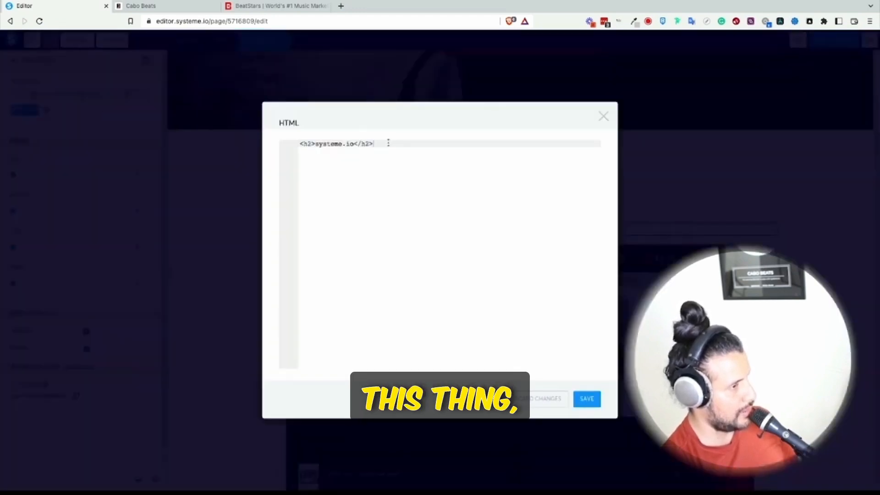
drag(388, 143, 297, 137)
key(BackSpace)
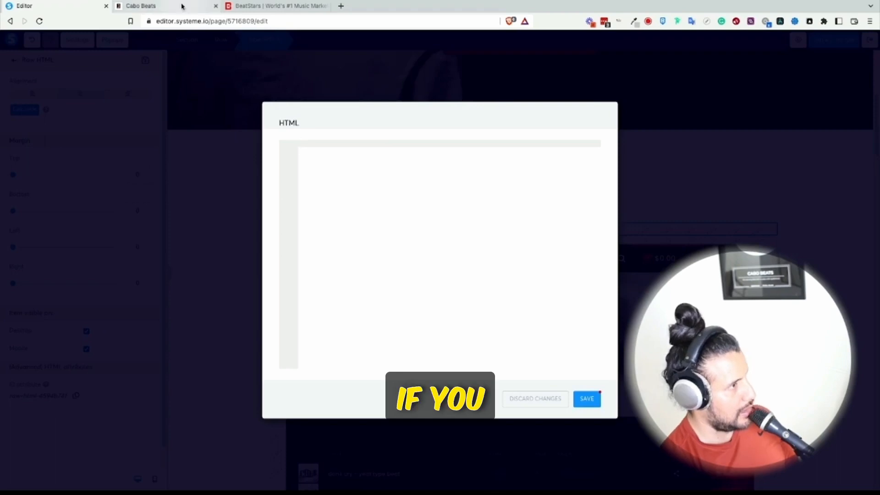
- Switch to the Bandcamp page and open the embed customization for the January Beats album
click(183, 6)
scroll(358, 132, up, 4)
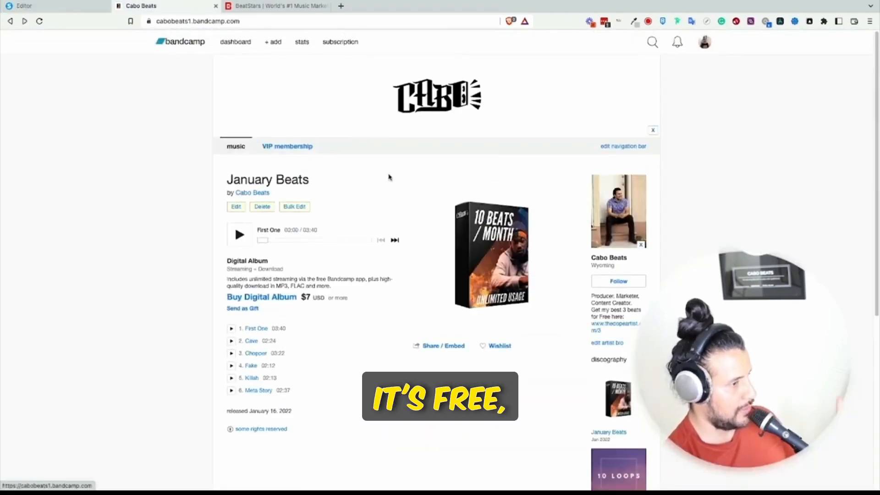
click(443, 345)
click(485, 437)
click(487, 409)
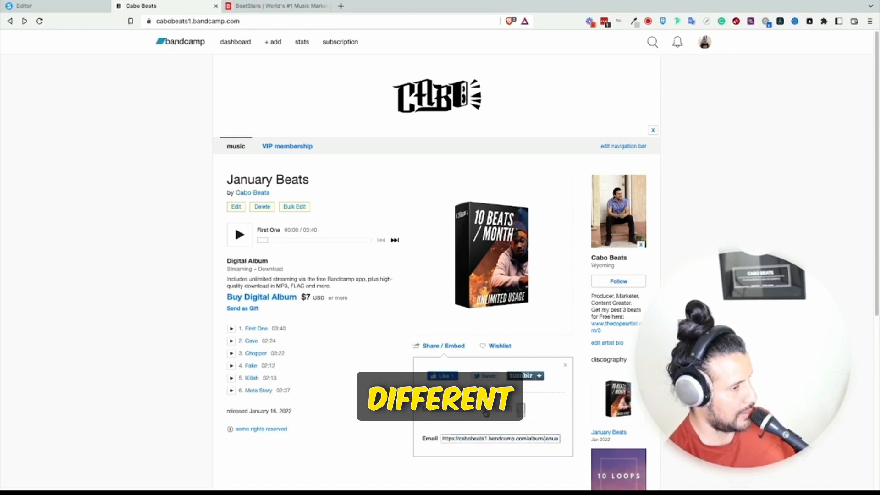
click(478, 209)
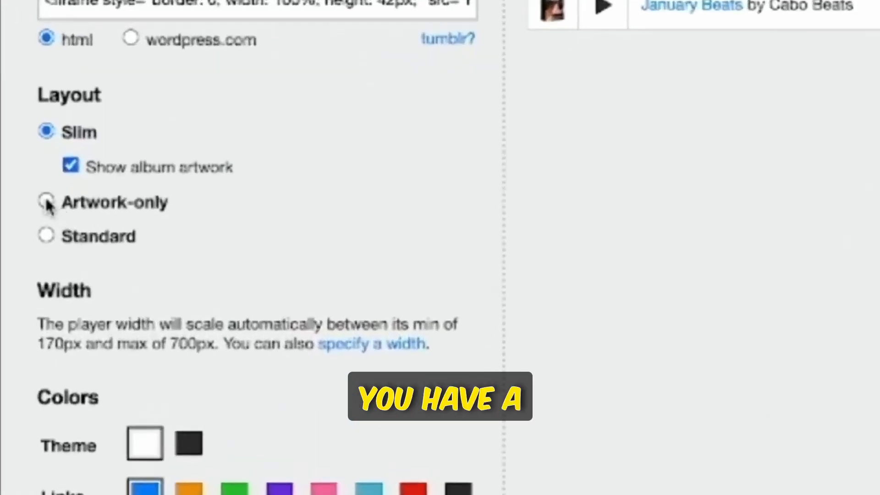
- Set the Bandcamp player to the Standard layout with a tracklist and copy its HTML embed code
click(46, 235)
click(70, 264)
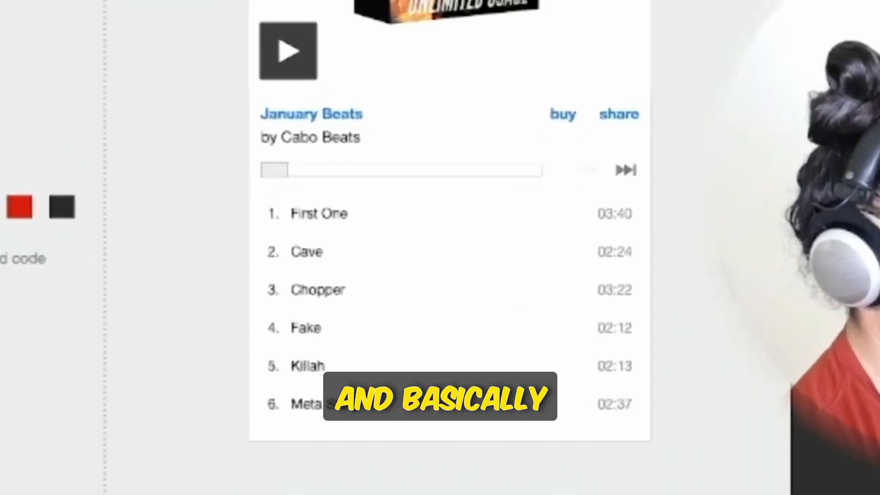
click(364, 166)
right_click(365, 165)
click(430, 157)
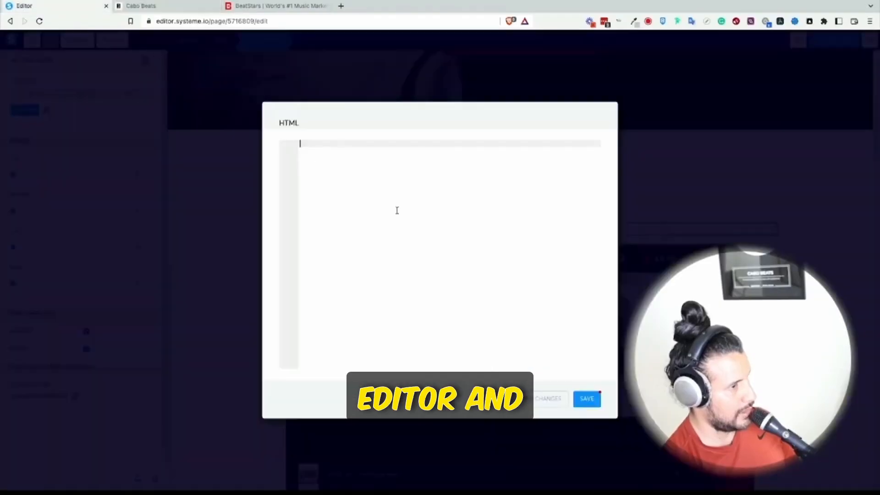
- In the Systeme.io editor, paste the 350 px wide player's embed code into the empty Raw HTML element and save it
key(super+v)
click(587, 398)
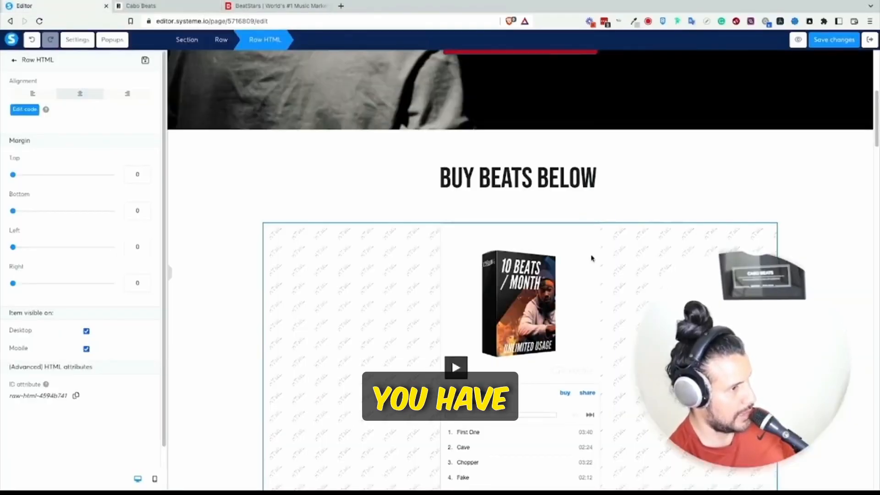
scroll(591, 257, down, 2)
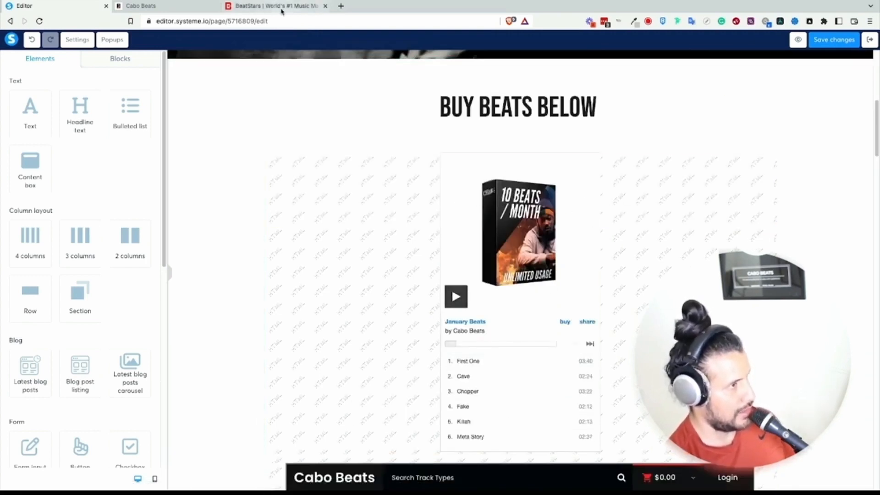
- Return to Bandcamp's player customization, try a width of 500 px and settle on 700 px
click(183, 6)
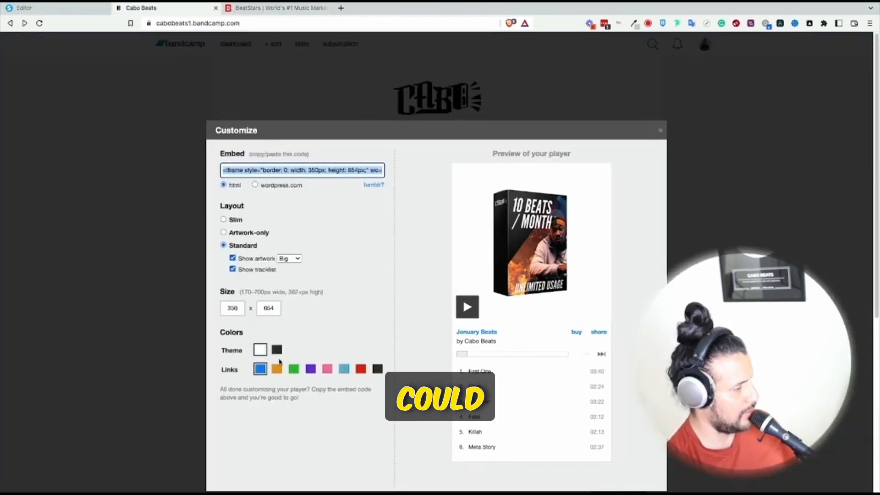
drag(237, 308, 215, 309)
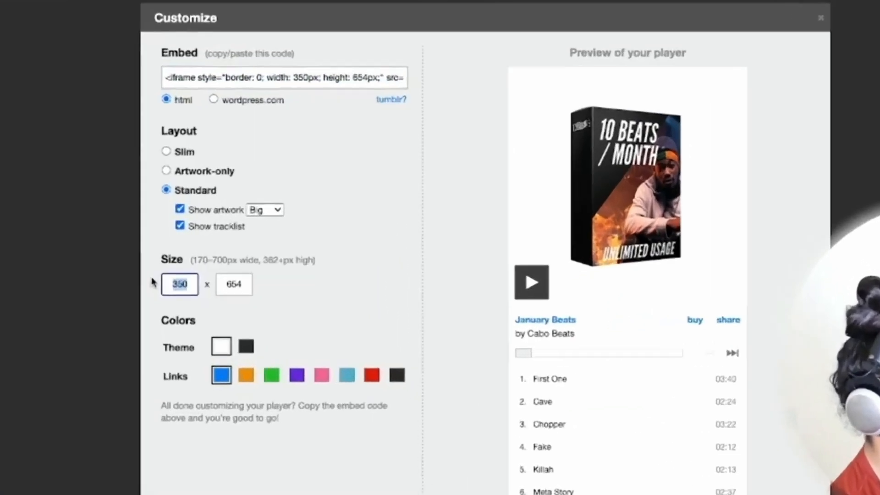
text(500)
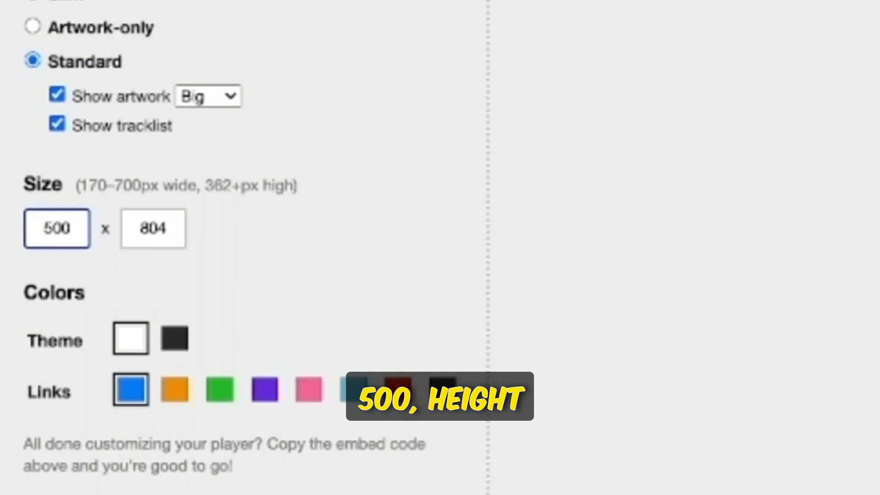
key(Tab)
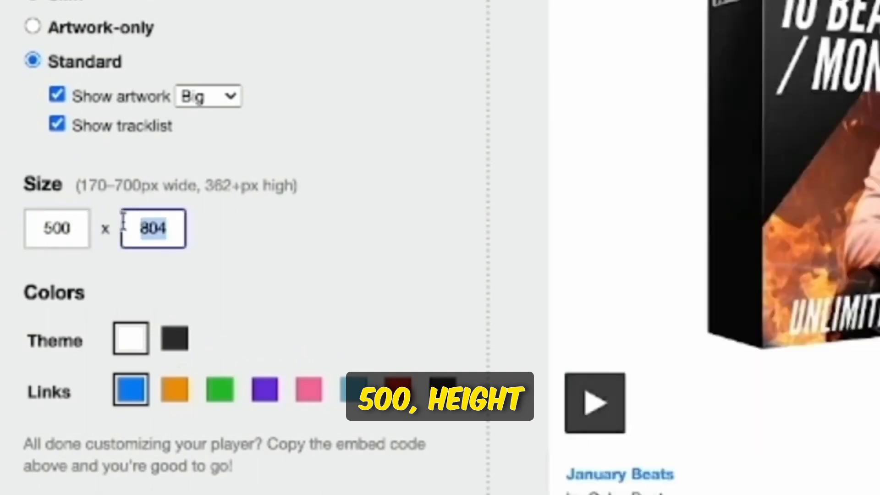
double_click(73, 226)
text(700)
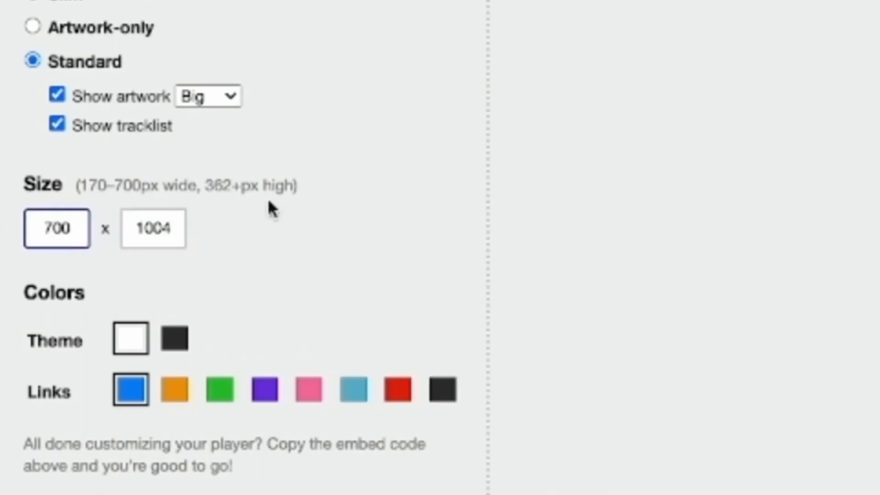
- Copy the embed code of the 700 px wide player and return to the Systeme.io editor
click(337, 169)
right_click(338, 170)
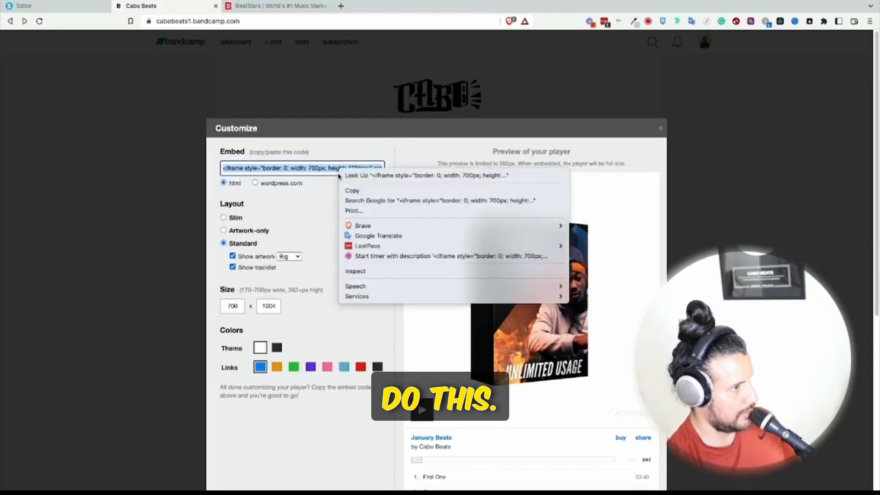
click(349, 191)
click(59, 6)
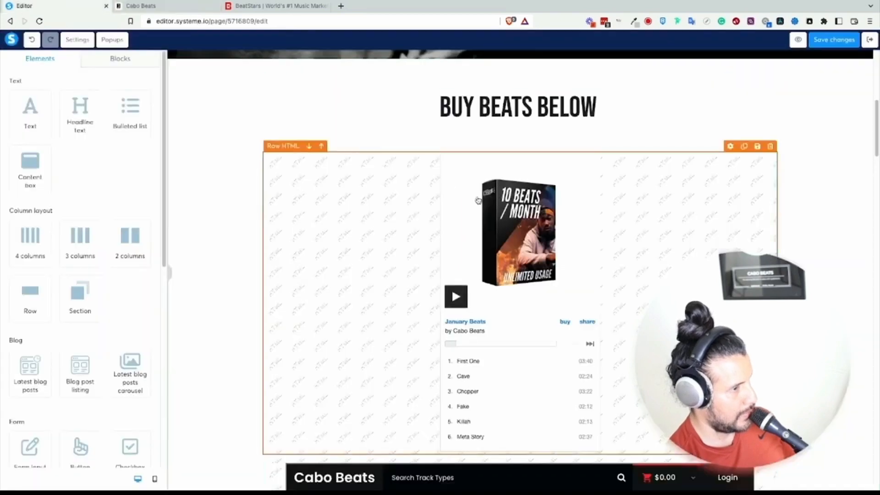
- Test the embedded player's playback, and replace the Raw HTML element's code with the 700 px wide player's embed code
click(456, 297)
click(455, 296)
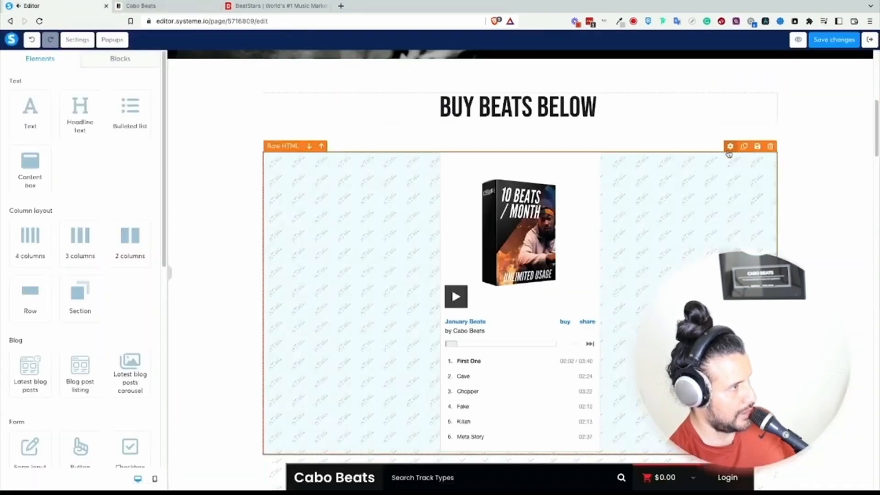
click(385, 172)
click(24, 109)
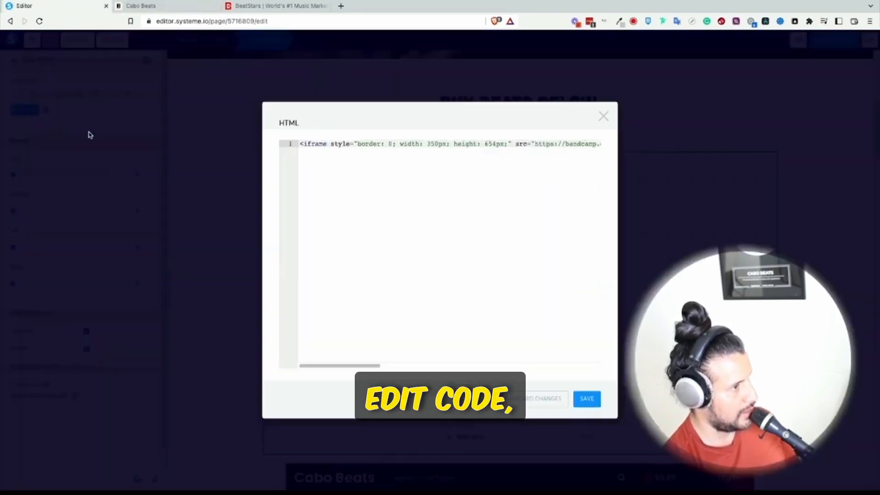
drag(331, 365, 551, 363)
click(585, 400)
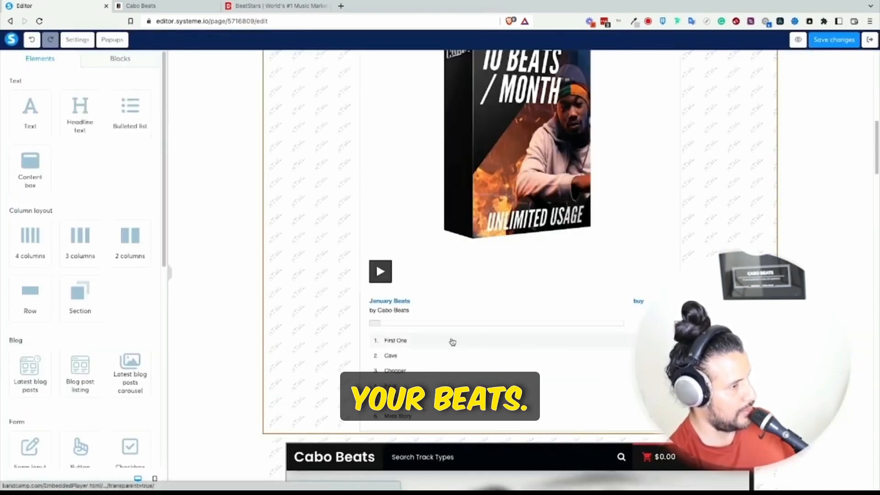
- Select the Raw HTML element, and switch to BeatStars to find the Blaze player's general embed code
click(698, 209)
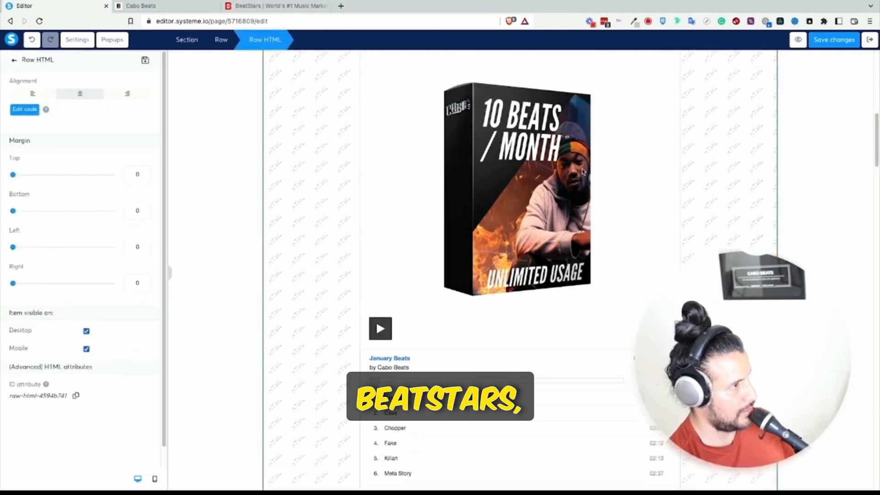
click(285, 8)
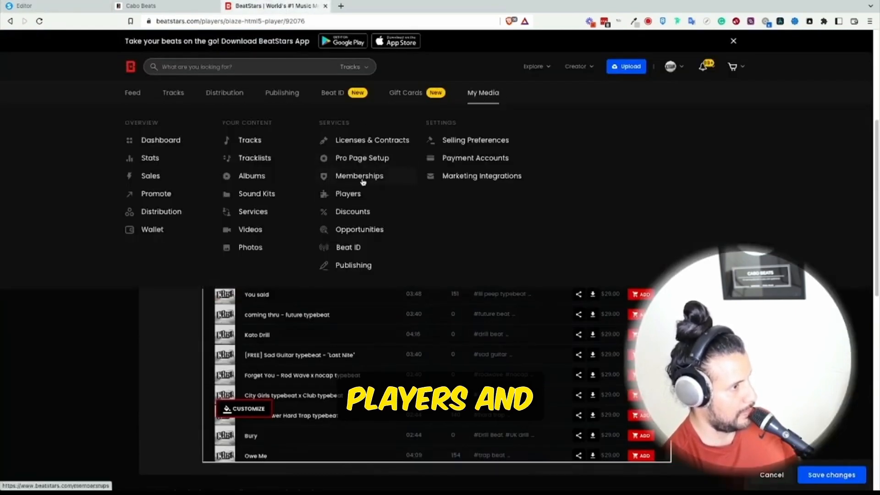
scroll(191, 207, up, 5)
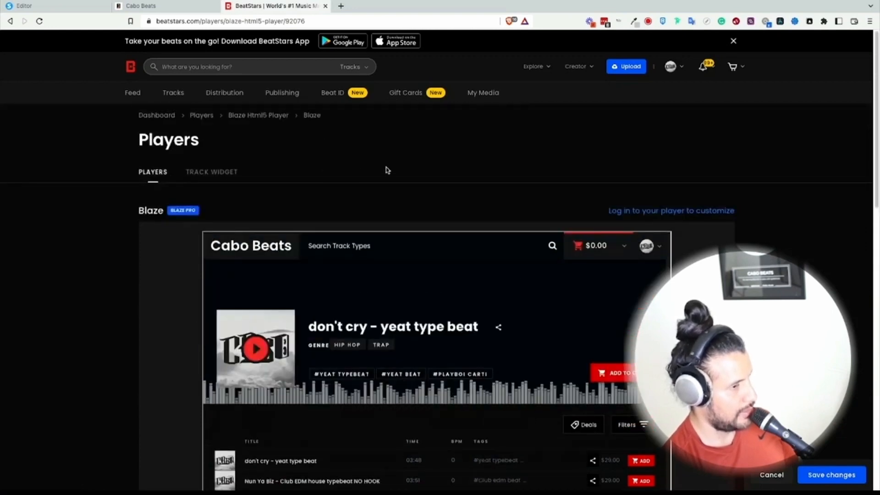
scroll(387, 170, down, 10)
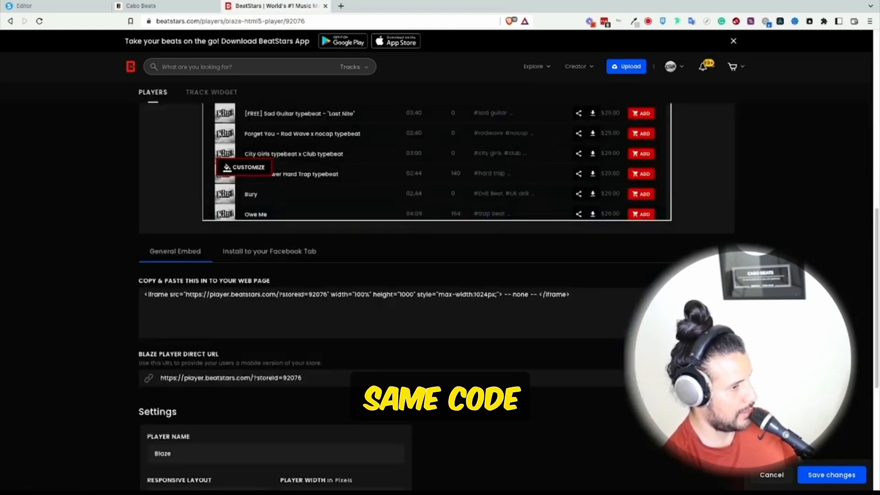
- Return to the Systeme.io editor and replace the Raw HTML element's code with the BeatStars player's embed code
click(82, 10)
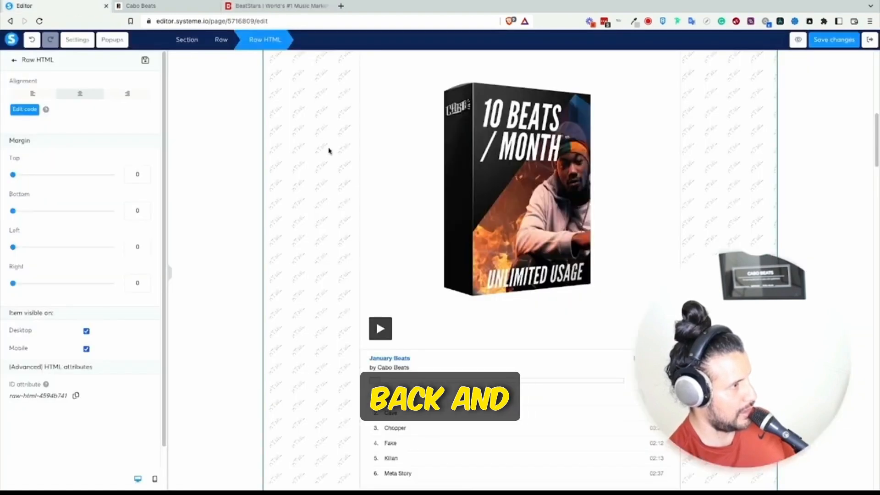
click(30, 112)
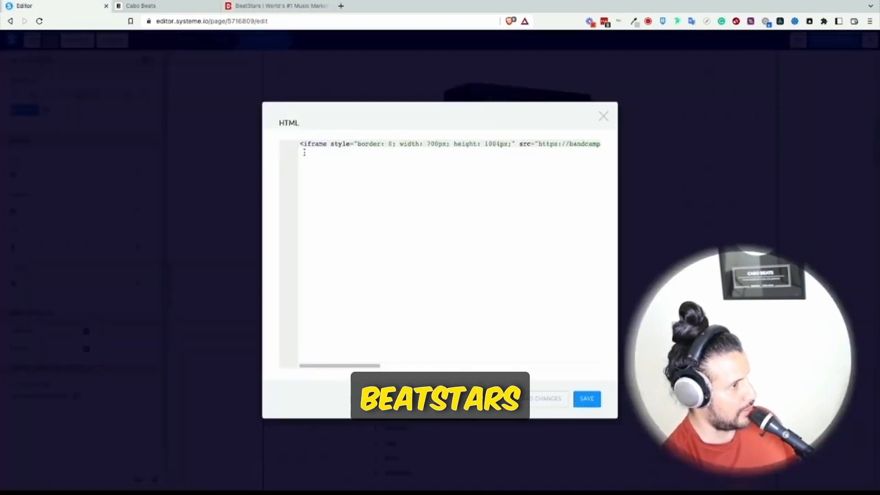
click(312, 153)
key(ctrl+a)
key(ctrl+v)
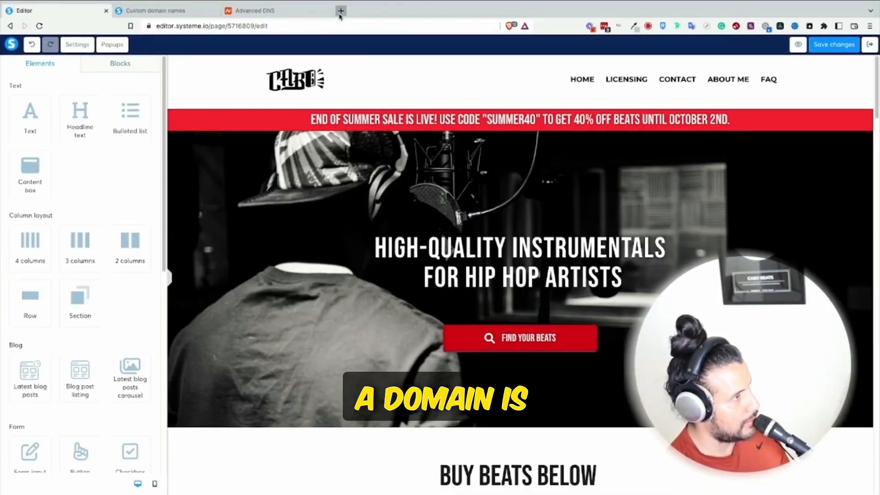
click(340, 10)
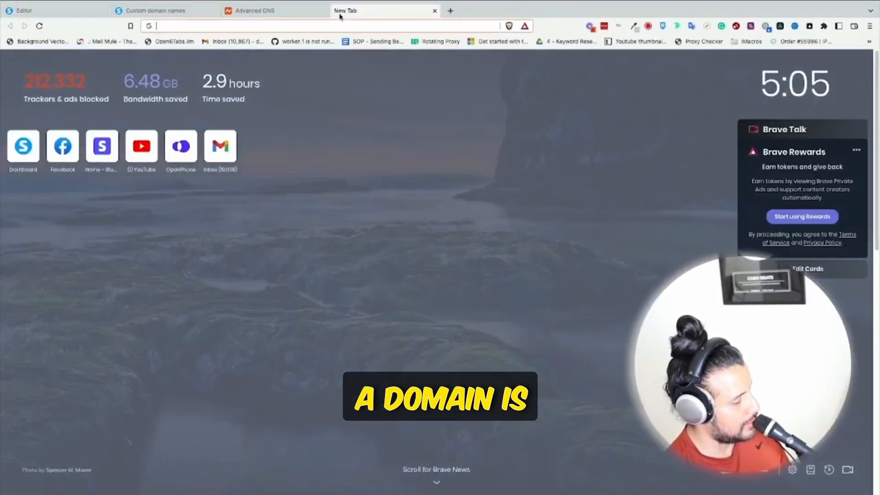
text(www.pro)
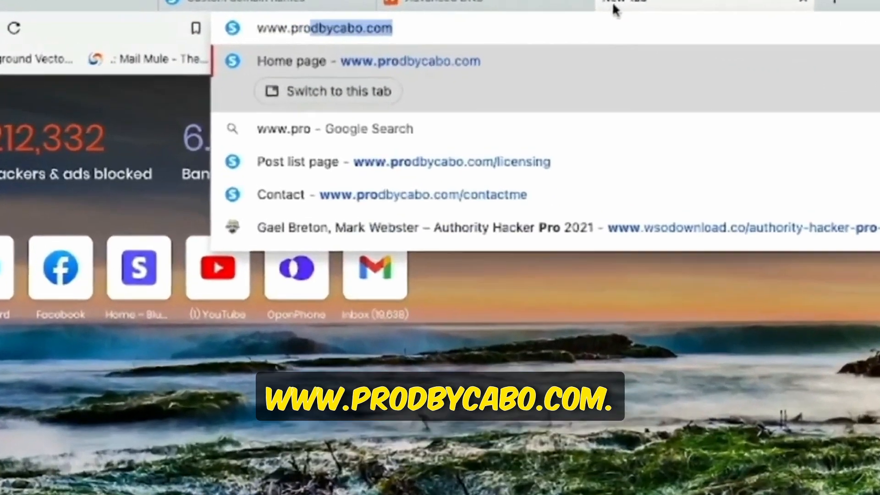
key(Return)
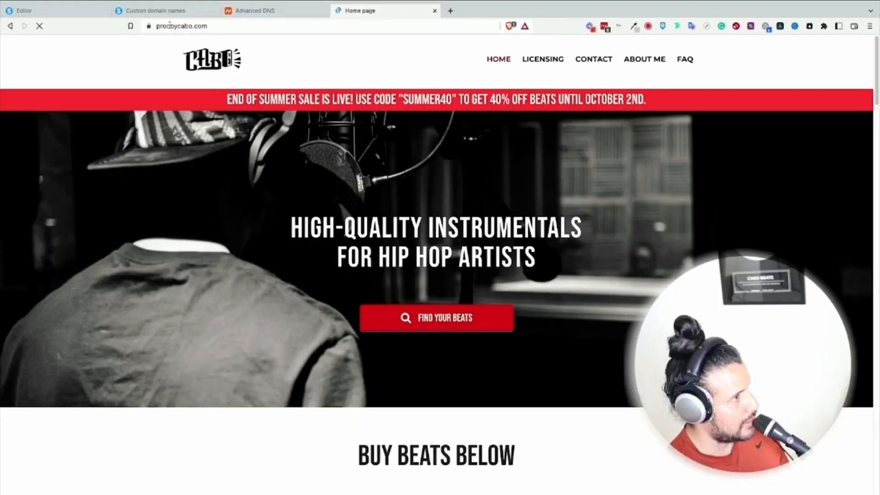
click(293, 27)
click(186, 27)
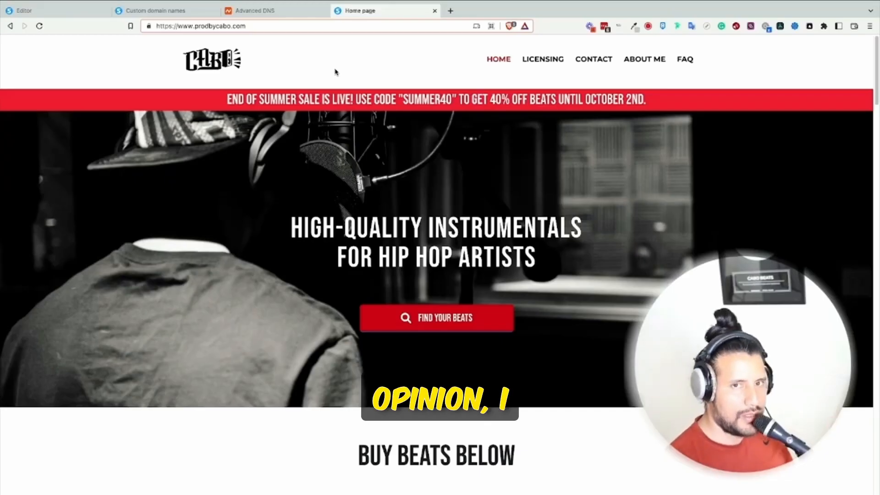
- Switch to Namecheap and look through the existing host records in the Advanced DNS settings of prodbycabo.com
click(264, 11)
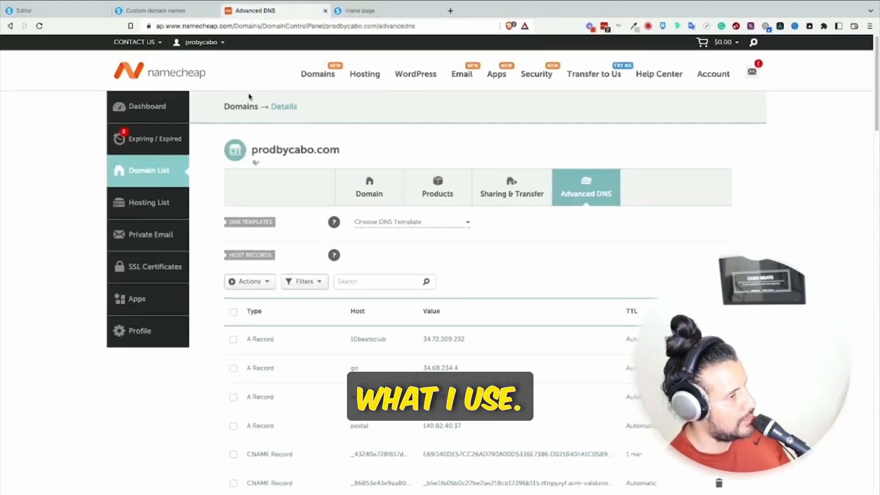
scroll(249, 96, down, 5)
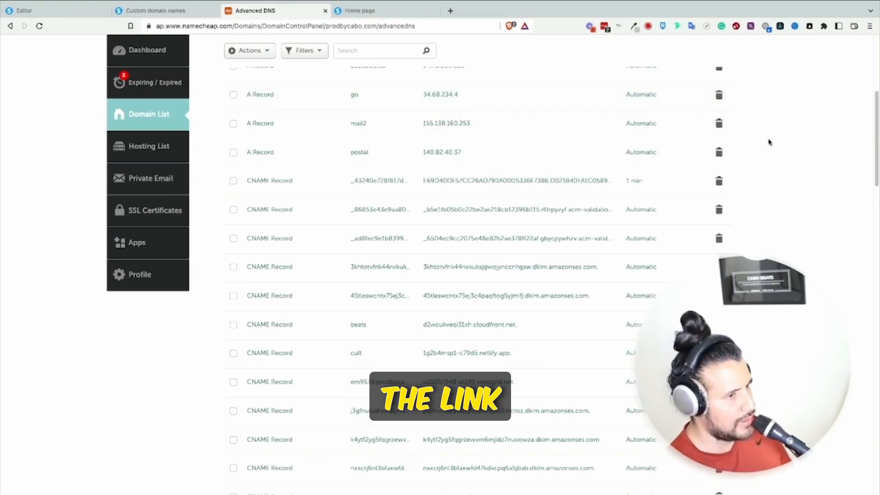
scroll(769, 142, down, 5)
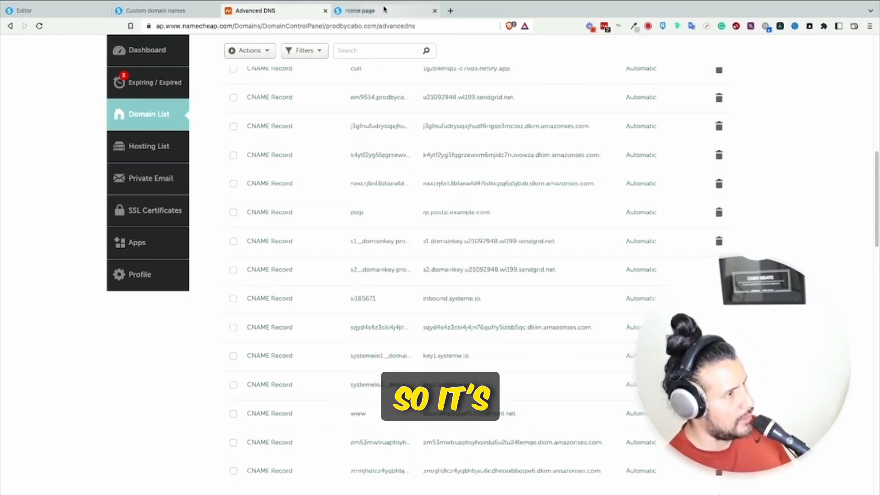
click(366, 10)
- Switch to the Systeme.io dashboard and open the Domains page of the profile settings
click(181, 12)
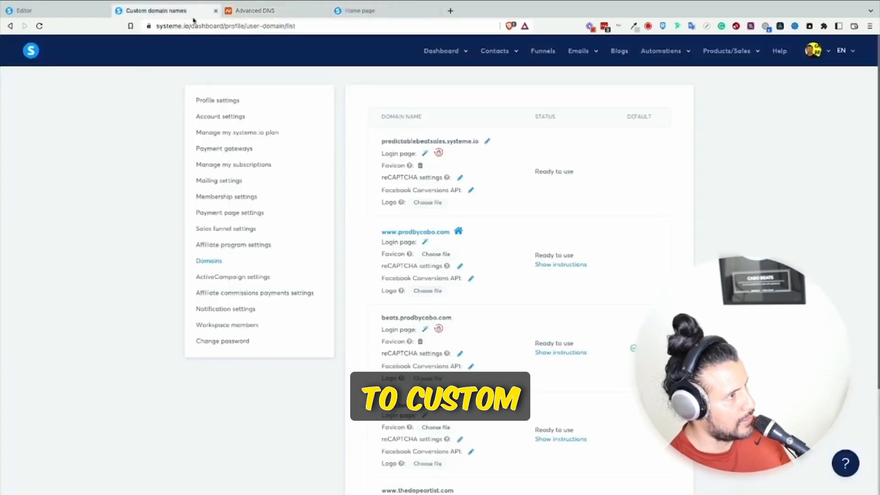
mouse_move(826, 52)
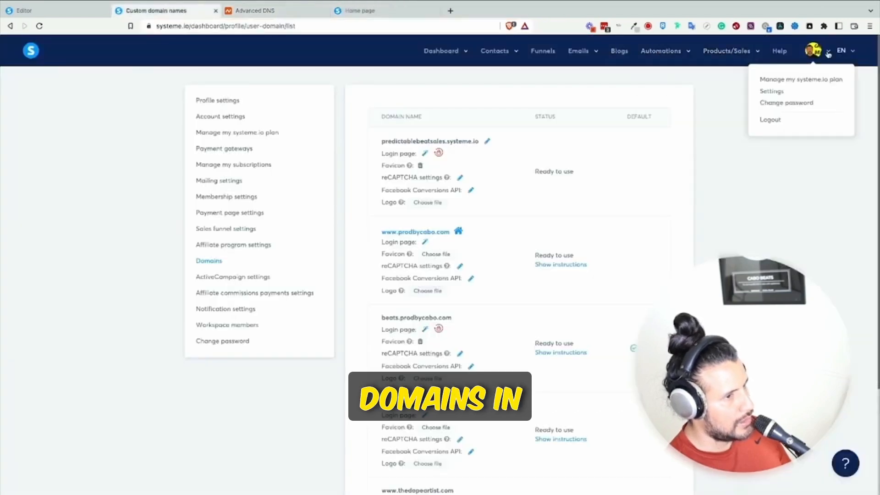
click(770, 93)
click(213, 255)
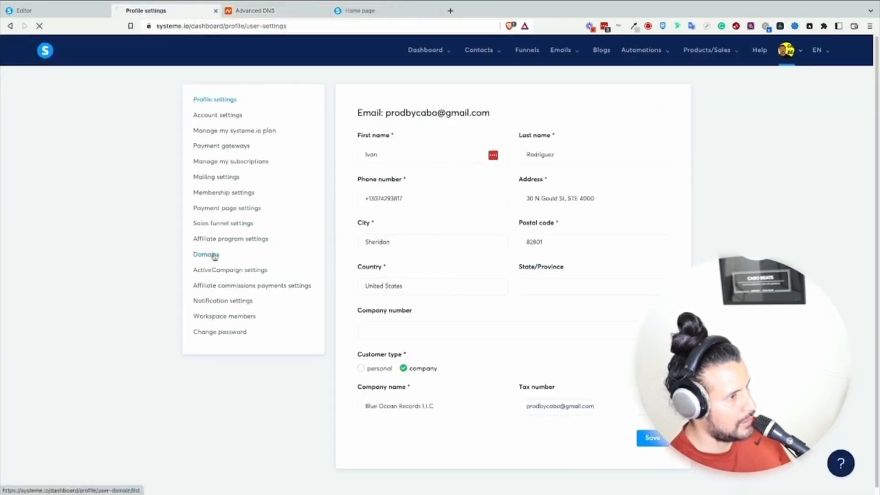
scroll(551, 231, down, 3)
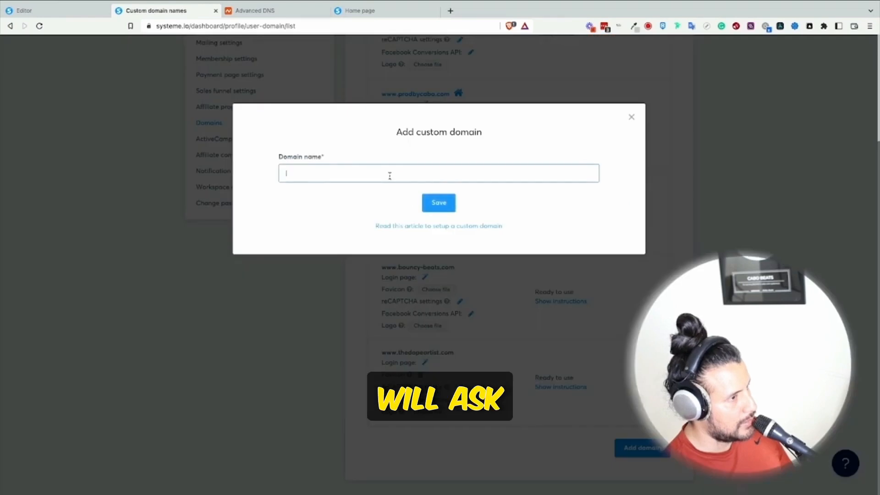
click(389, 176)
text(www.)
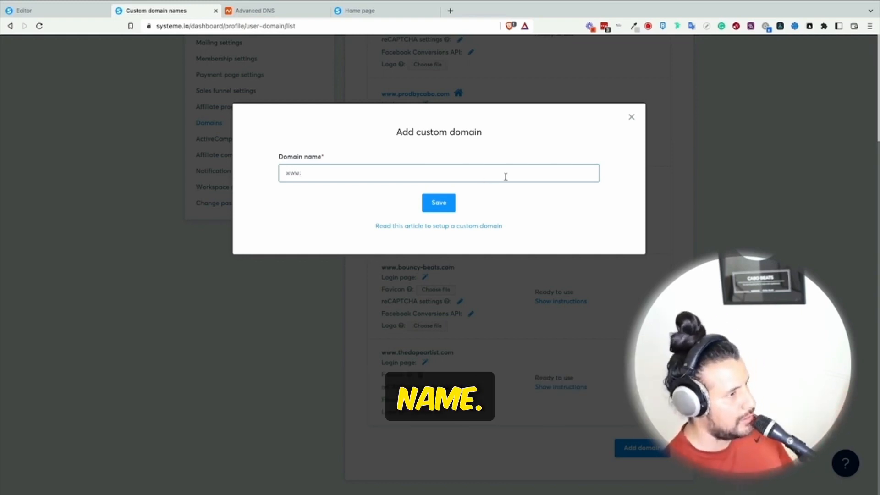
click(631, 116)
scroll(631, 116, up, 3)
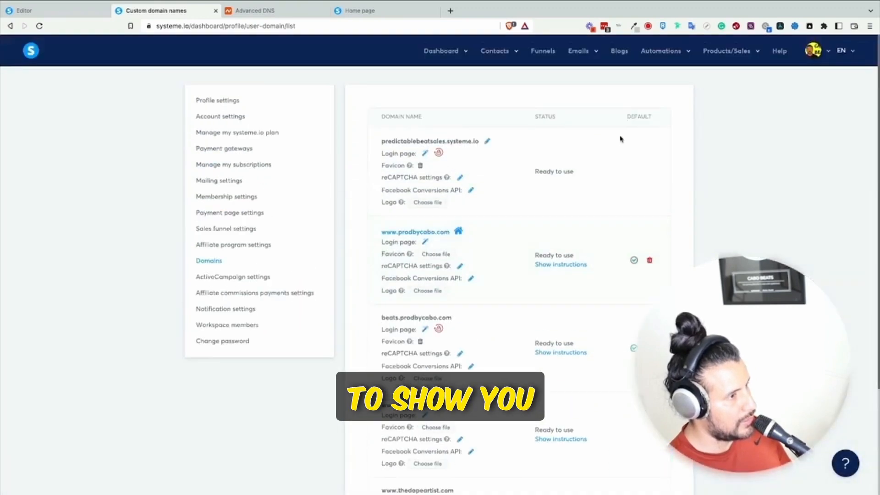
click(560, 265)
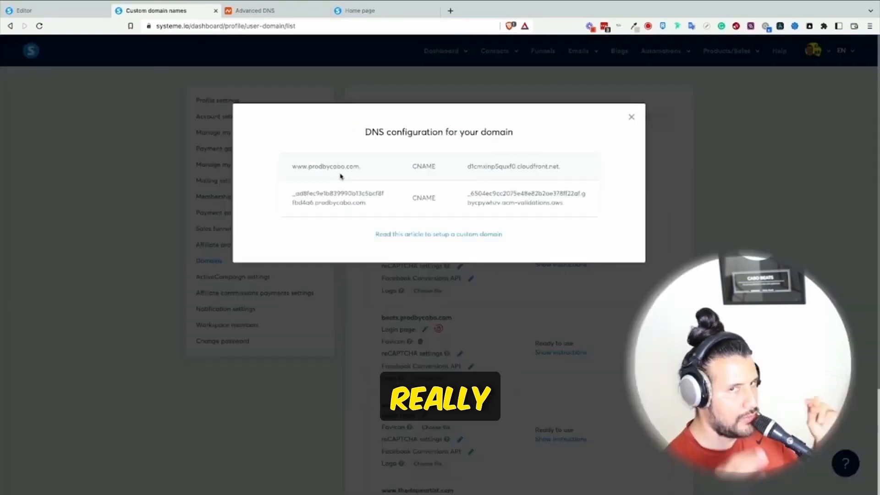
click(290, 10)
scroll(225, 78, up, 3)
click(144, 114)
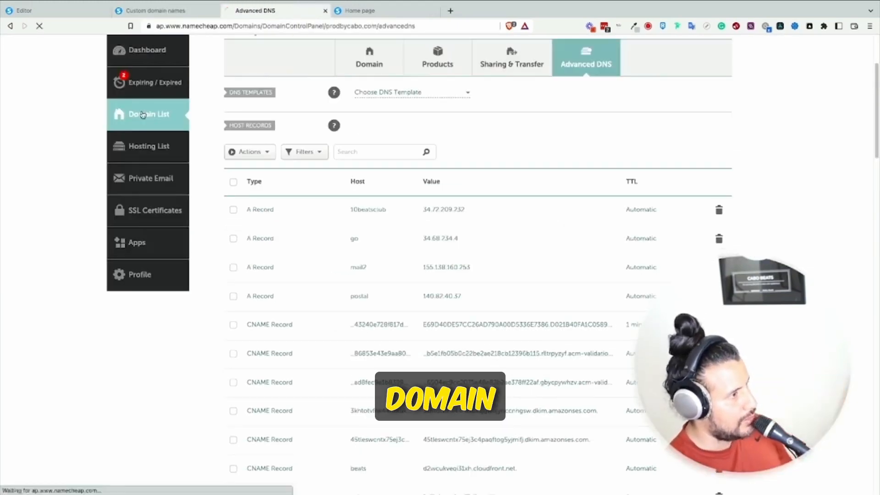
scroll(339, 229, down, 5)
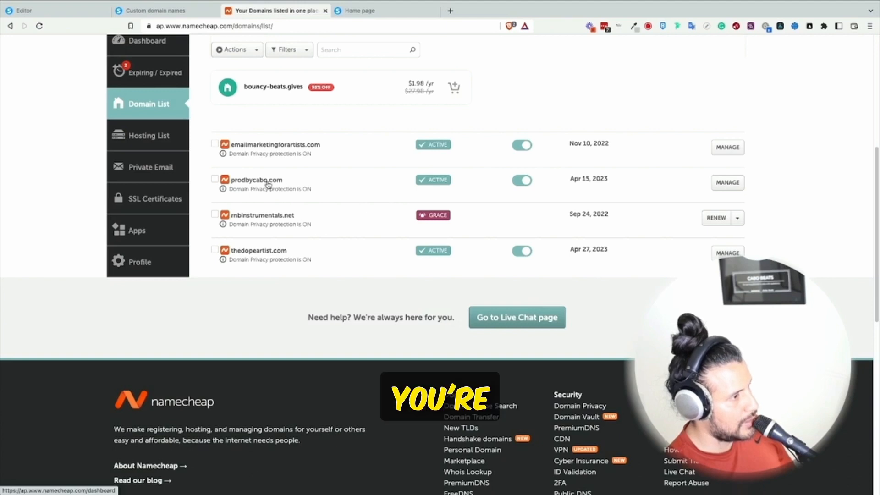
click(727, 182)
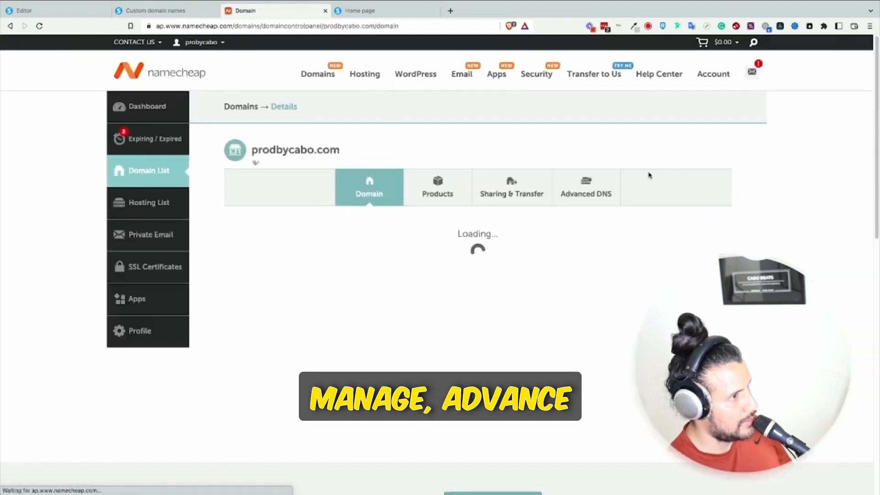
click(585, 188)
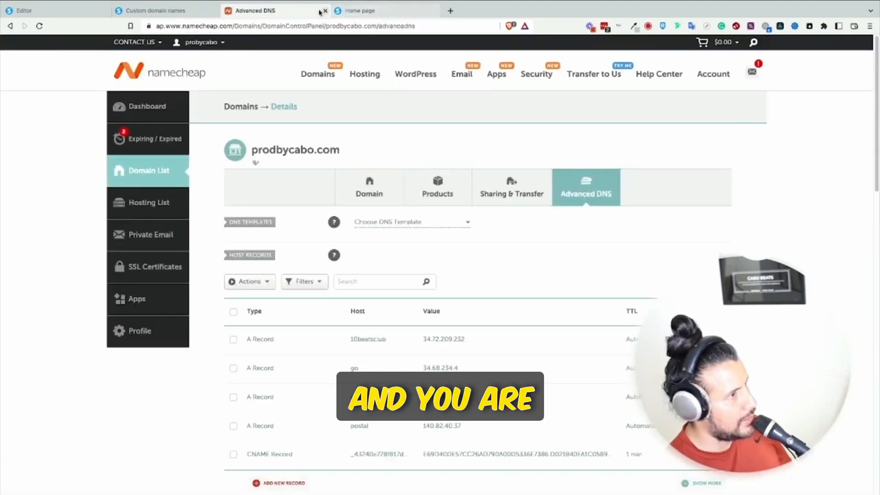
- Check the record type in Systeme.io's DNS configuration, and add a new CNAME record to prodbycabo.com in Namecheap
click(193, 11)
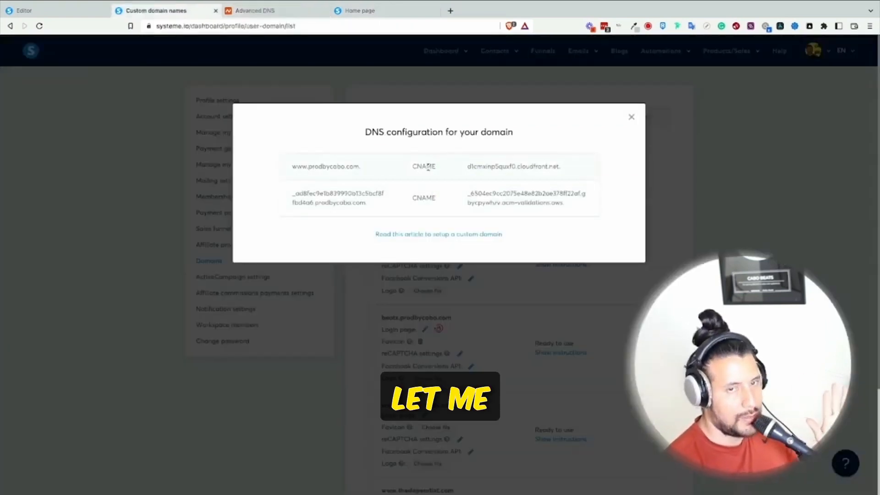
drag(412, 166, 435, 166)
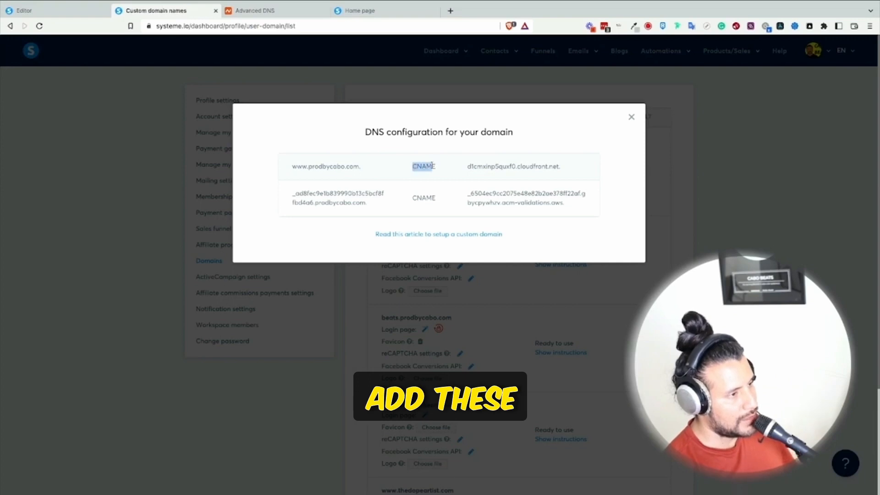
click(275, 11)
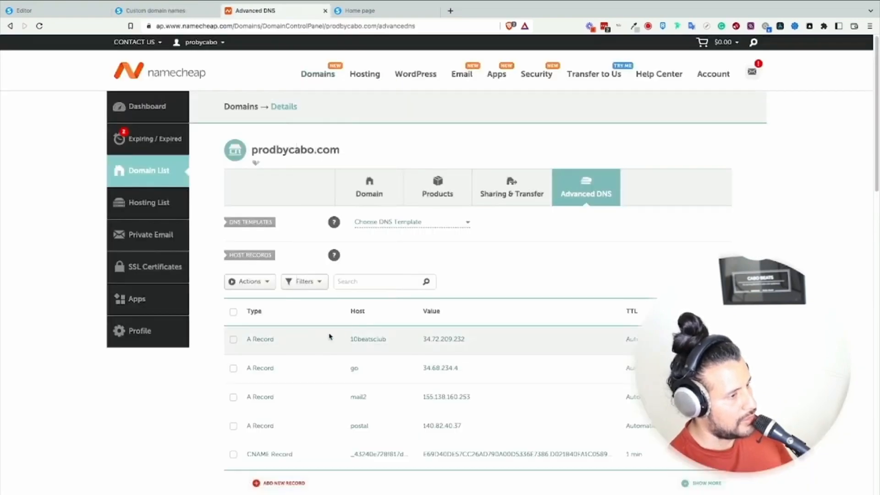
scroll(330, 339, down, 6)
click(284, 161)
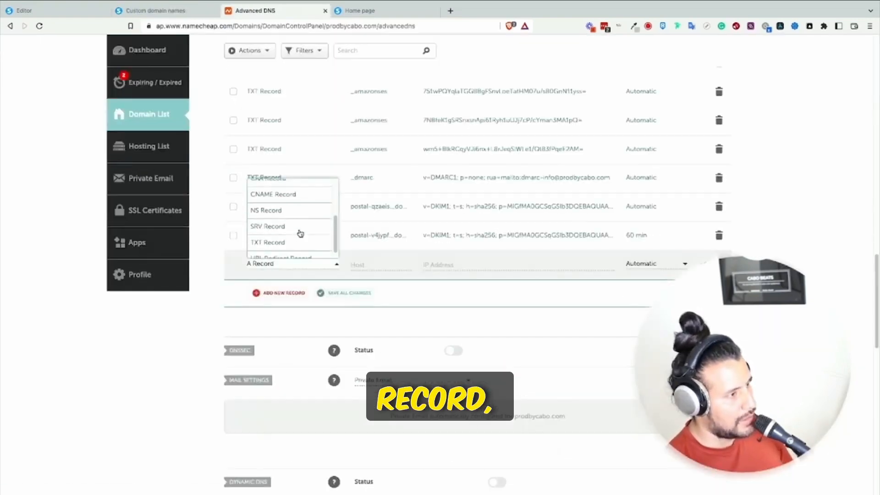
click(284, 195)
click(159, 10)
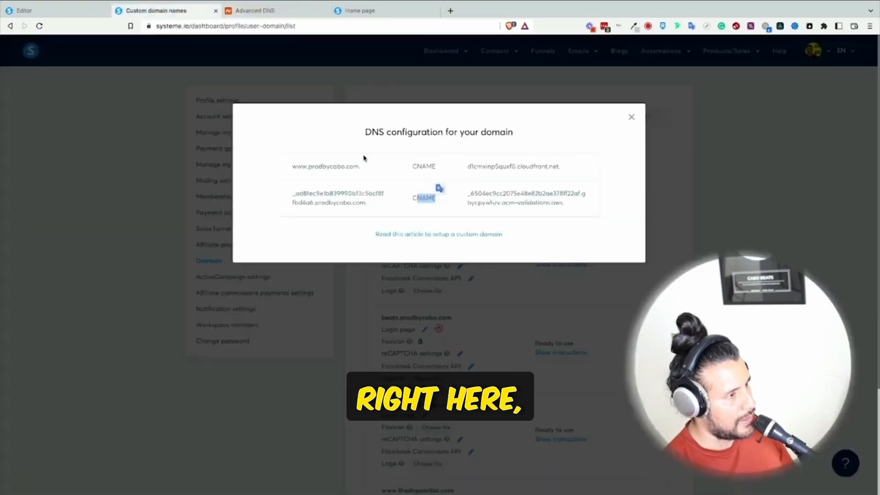
click(361, 176)
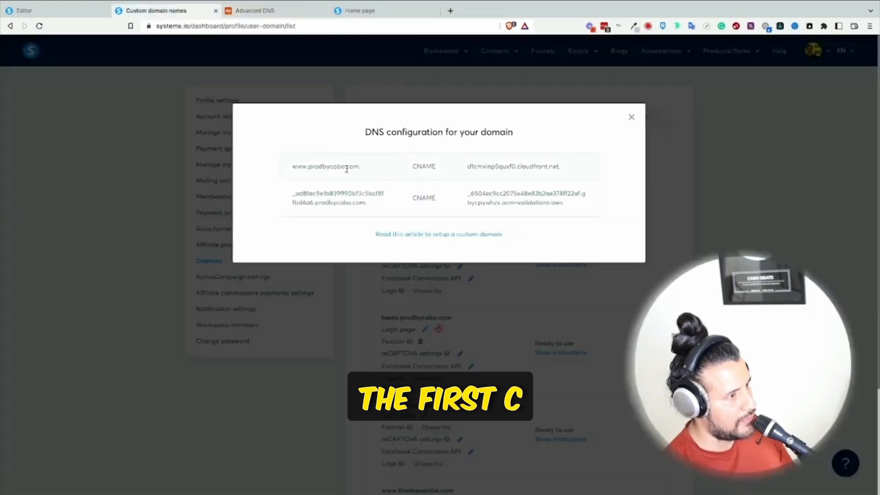
double_click(306, 166)
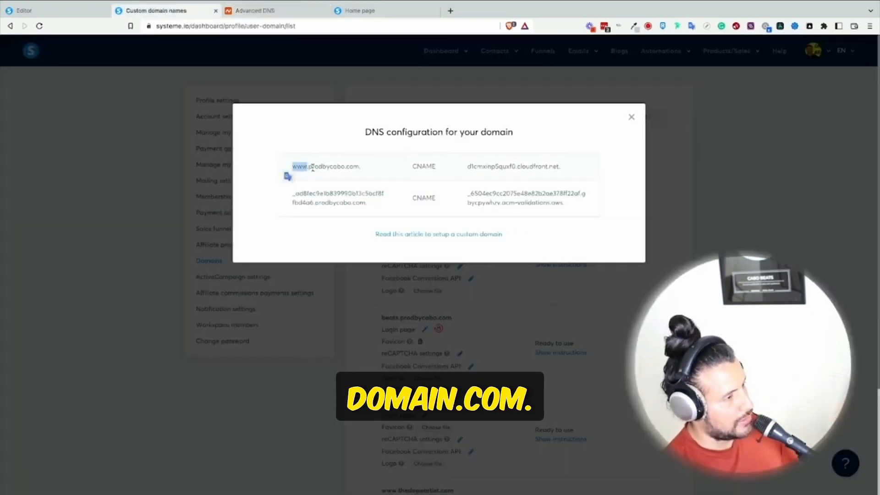
click(265, 18)
click(378, 263)
text(www)
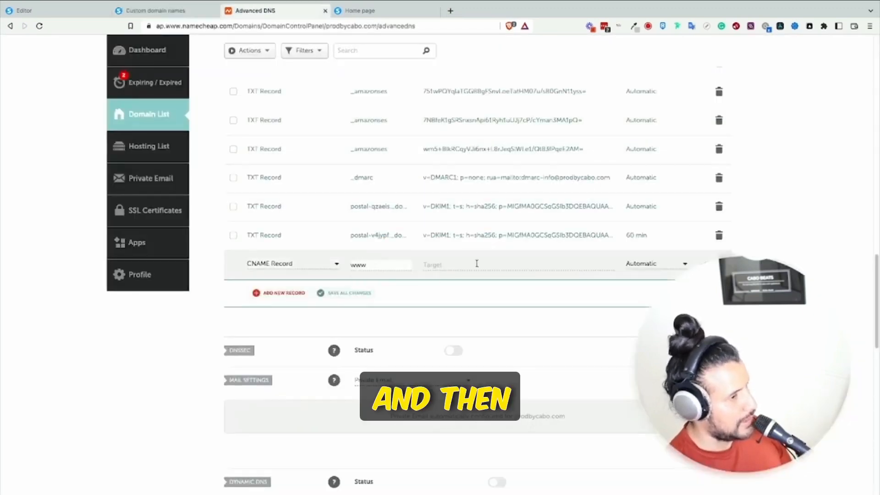
- Copy the first record's target from Systeme.io's DNS configuration into the new Namecheap CNAME record: d1cmxinp5quxf0.cloudfront.net
click(477, 263)
click(181, 11)
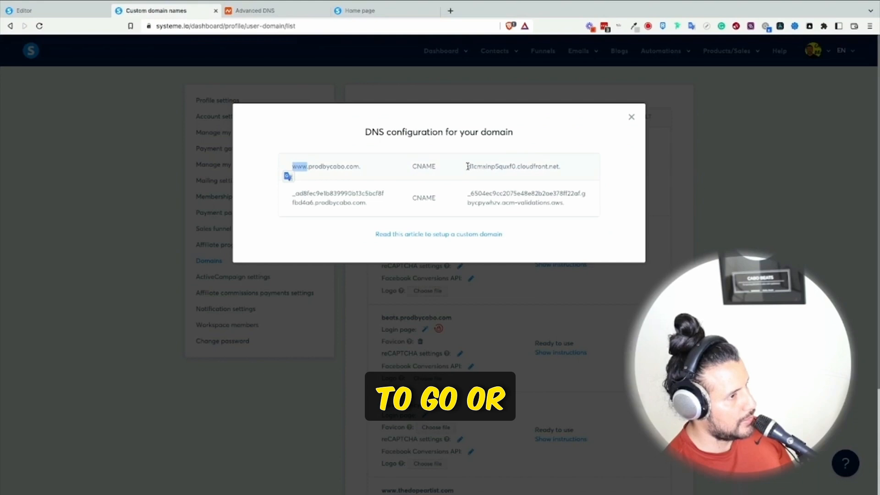
drag(467, 167, 564, 173)
right_click(546, 170)
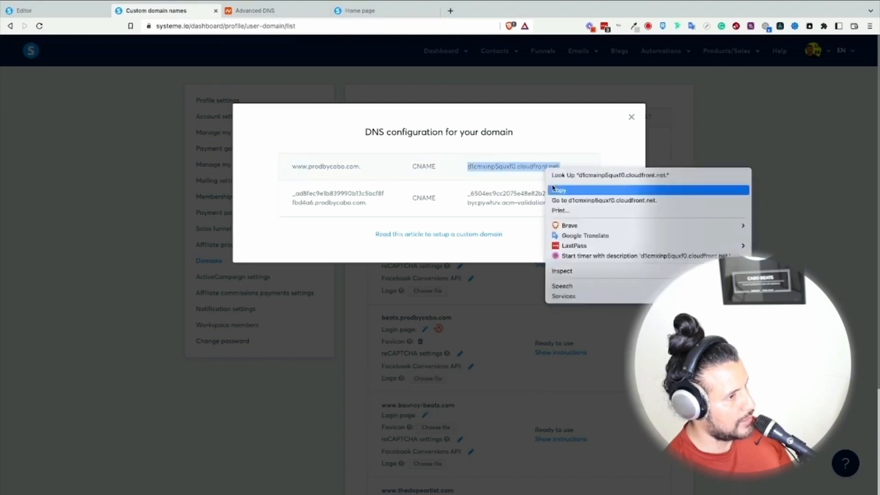
click(557, 190)
click(255, 10)
click(448, 265)
key(ctrl+v)
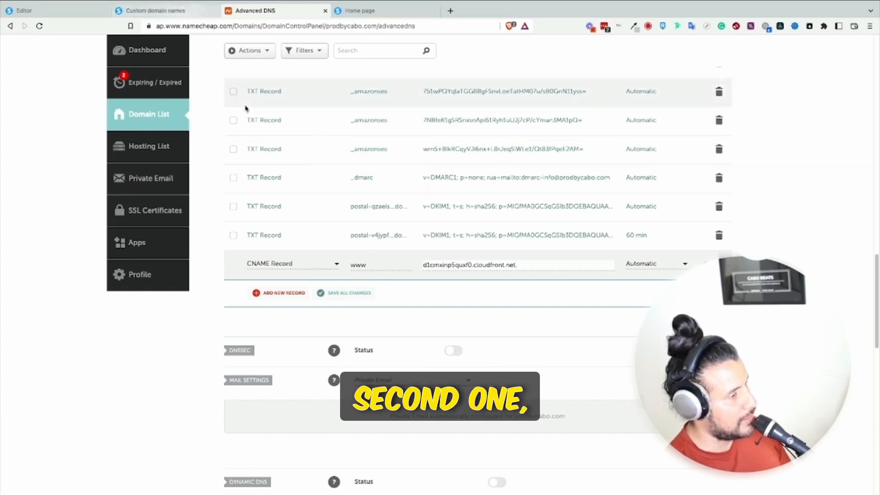
- Clear both the host and the target of the new CNAME record in Namecheap
drag(377, 268, 346, 266)
key(BackSpace)
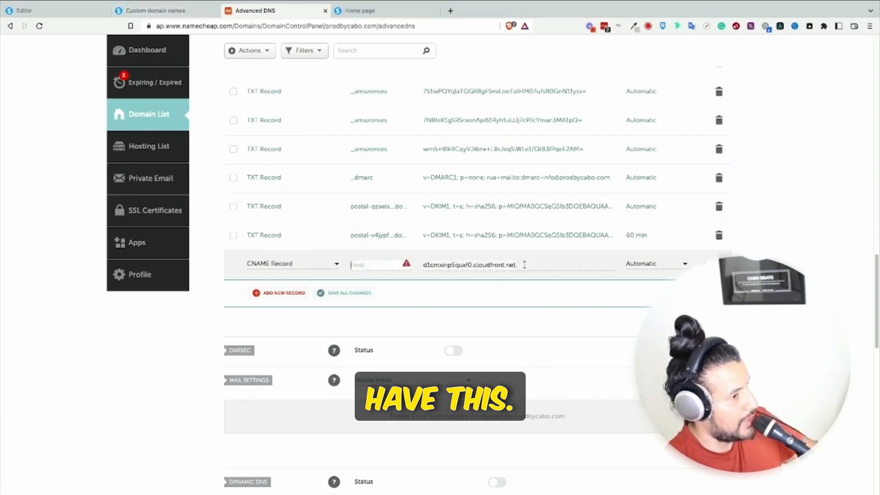
drag(522, 264, 422, 264)
key(BackSpace)
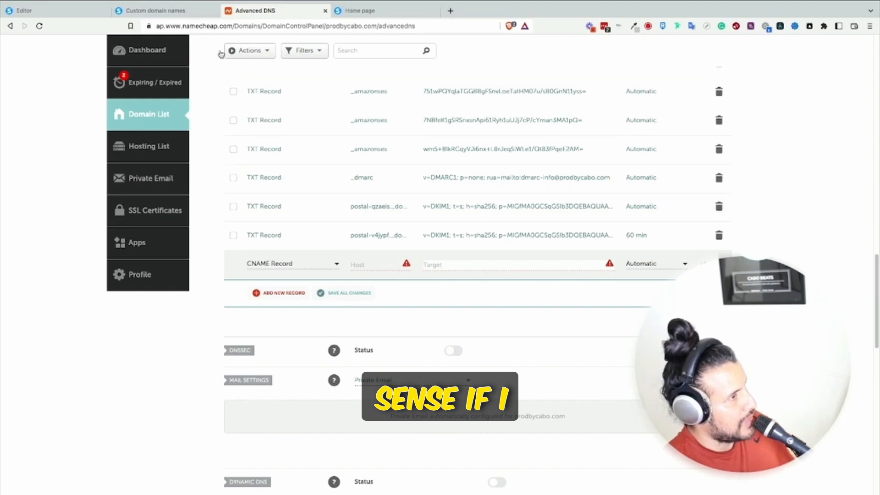
- Copy the second record's host without the prodbycabo.com part from Systeme.io into the new Namecheap CNAME record's host
click(192, 13)
drag(292, 194, 319, 203)
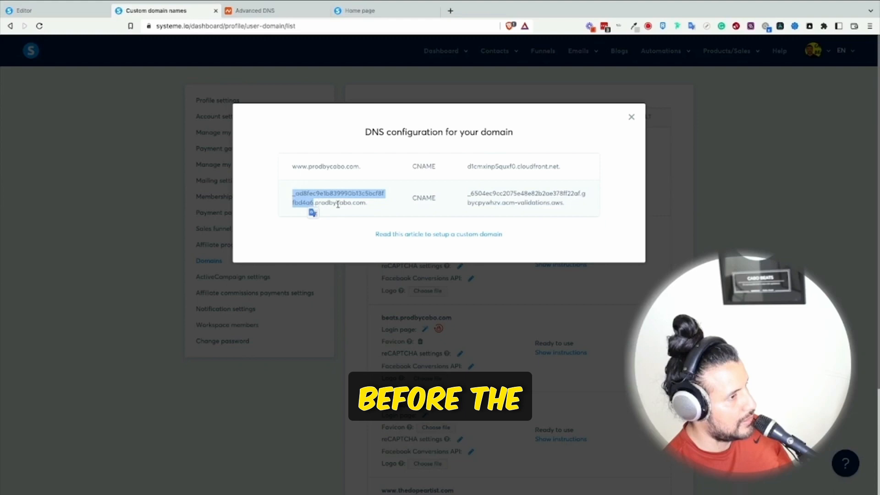
right_click(308, 197)
click(316, 215)
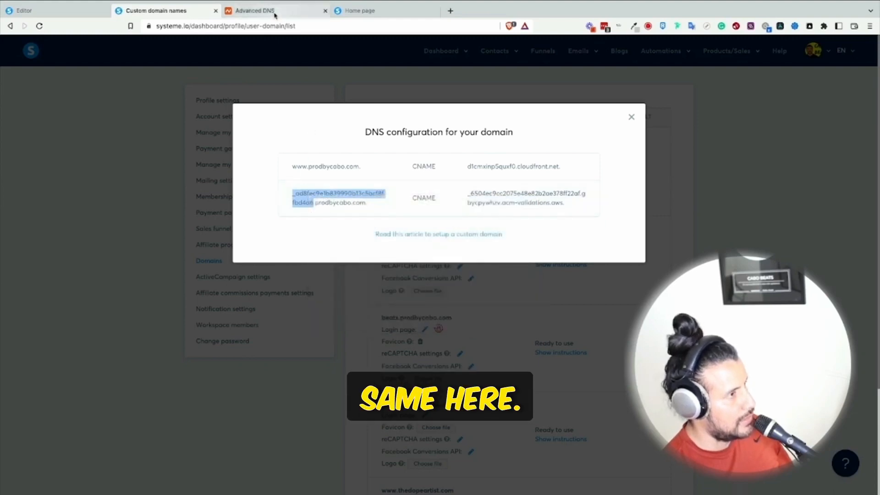
click(255, 10)
key(ctrl+v)
- Copy the second record's acm-validations.aws target from Systeme.io into the new CNAME record's target in Namecheap, and discard the record
click(156, 11)
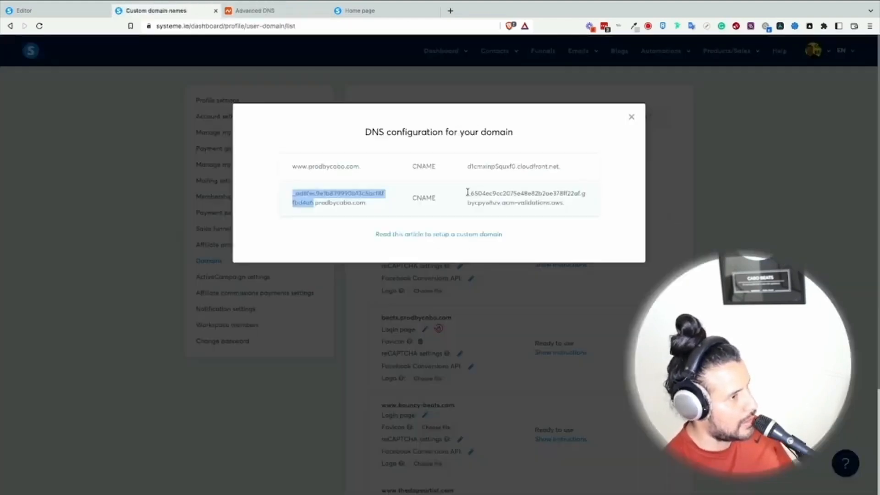
drag(466, 192, 568, 203)
right_click(552, 200)
click(561, 219)
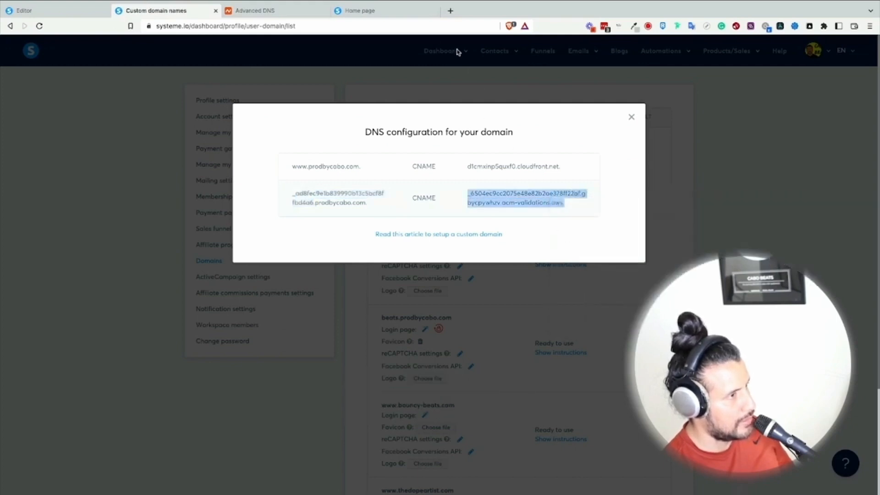
click(293, 11)
click(442, 265)
key(ctrl+v)
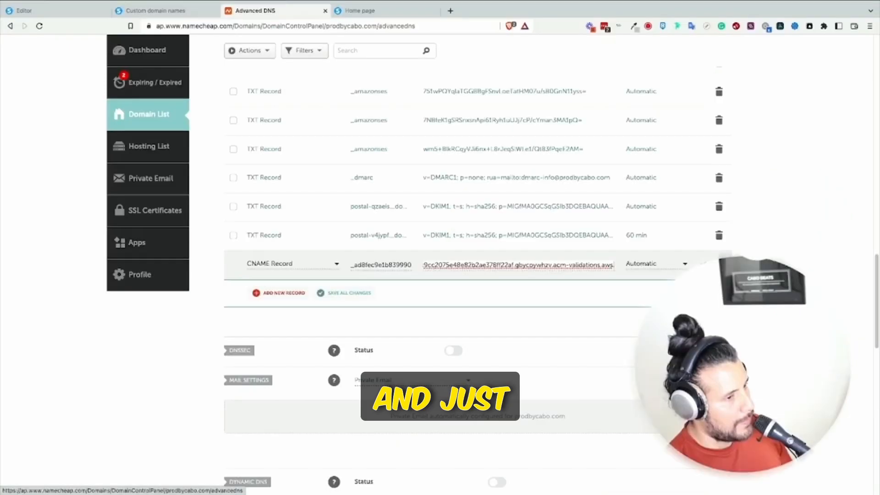
click(612, 88)
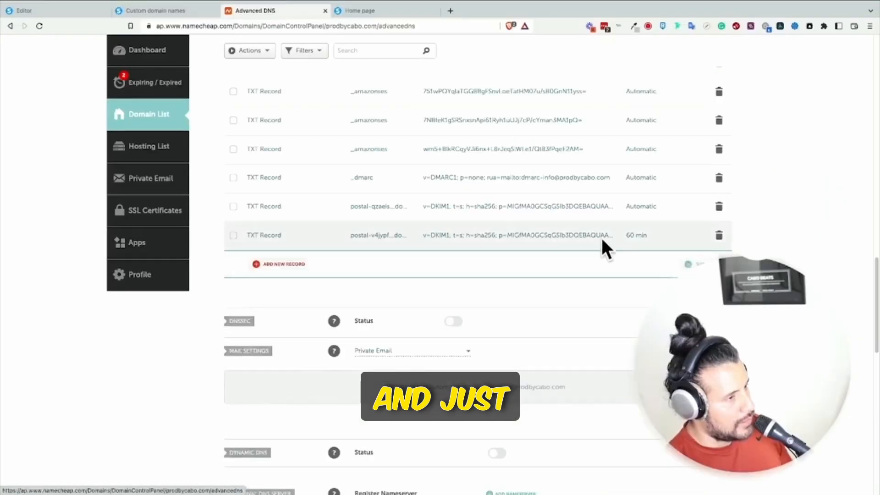
- Open the site's Contact page and submit the form with name Drake, a contact e-mail, and the message "hey man I love this beat ___"
click(156, 10)
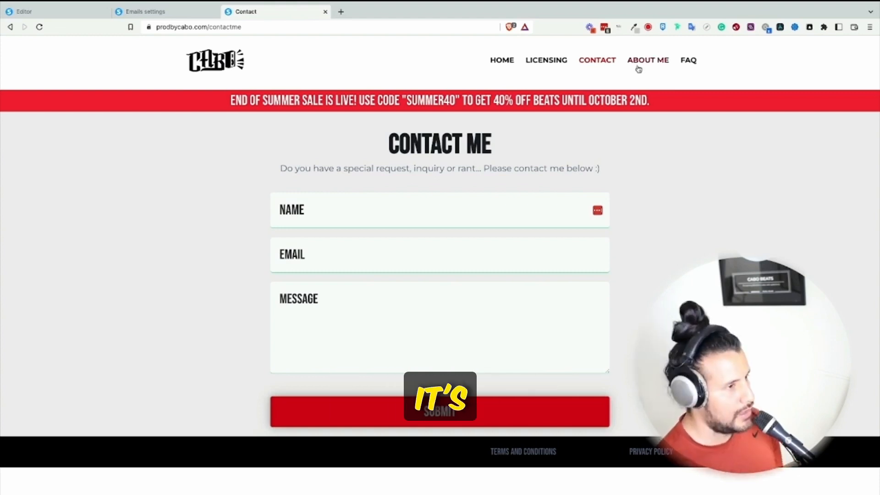
click(599, 62)
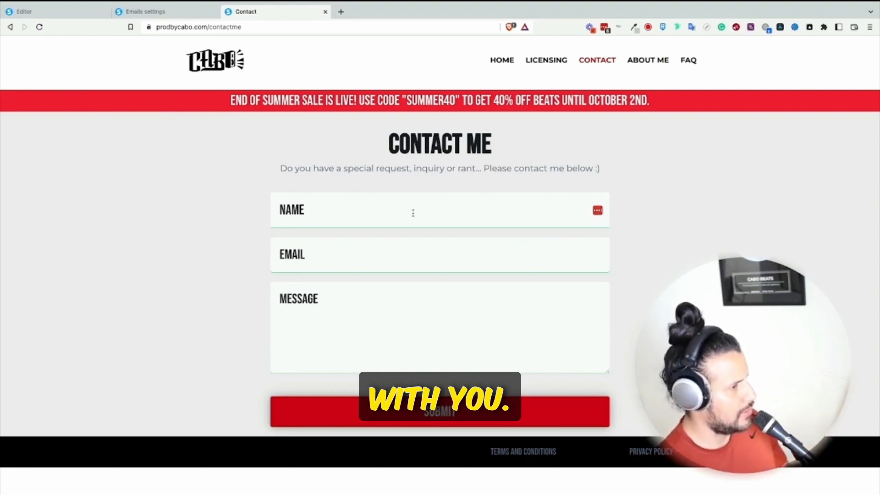
click(412, 213)
text(Hey)
text( man I love this m)
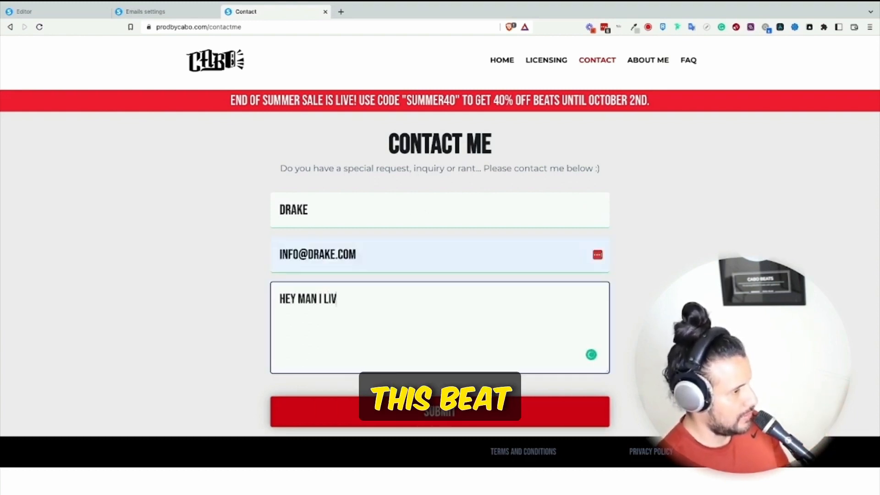
key(BackSpace)
text(beat ___)
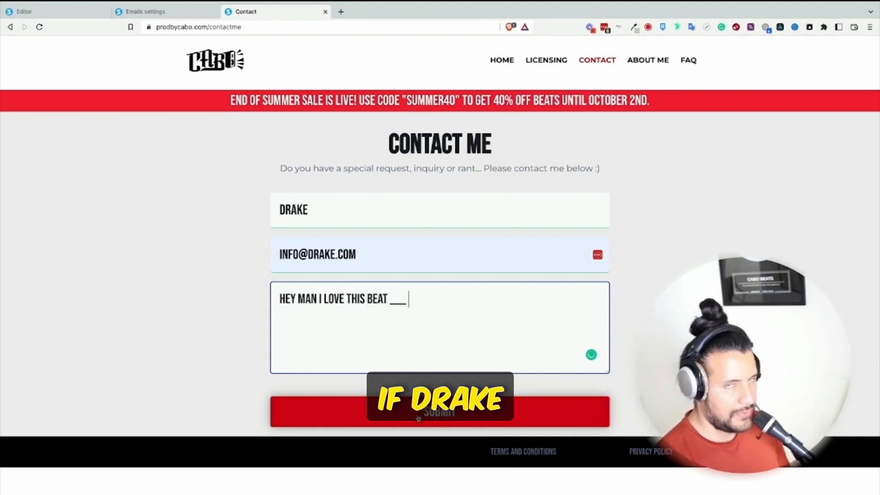
click(417, 414)
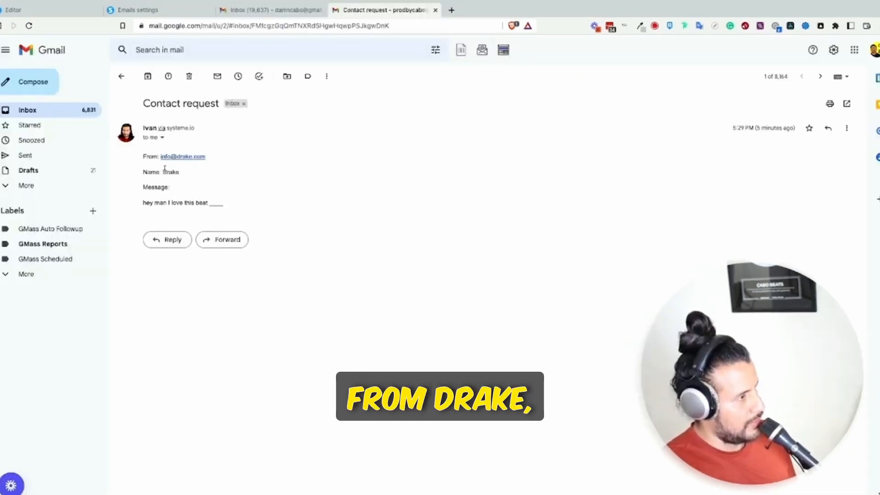
- Check the sender name in the contact request received in Gmail, and the sender email address in Systeme.io's mailing settings
drag(163, 173, 190, 175)
click(175, 187)
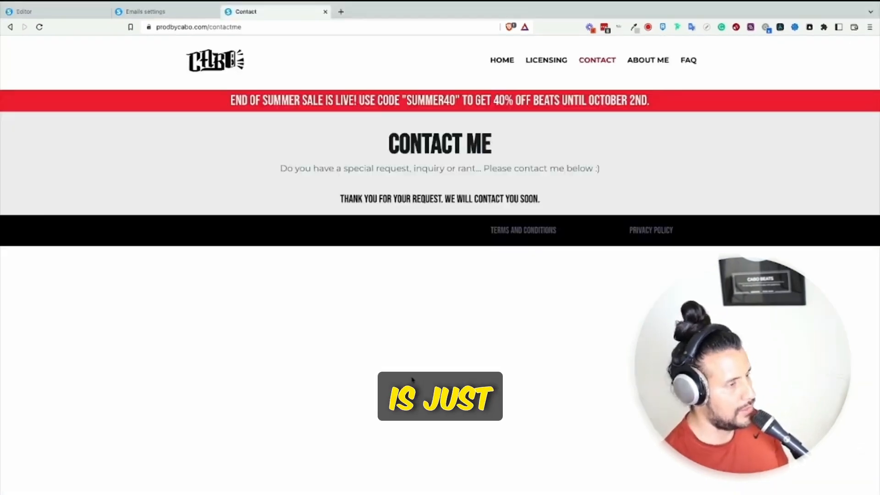
click(192, 14)
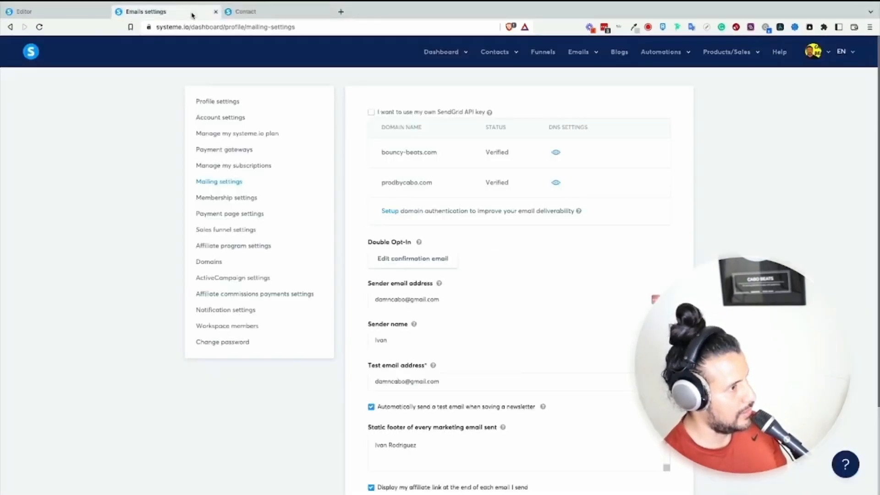
drag(448, 298, 364, 300)
click(467, 287)
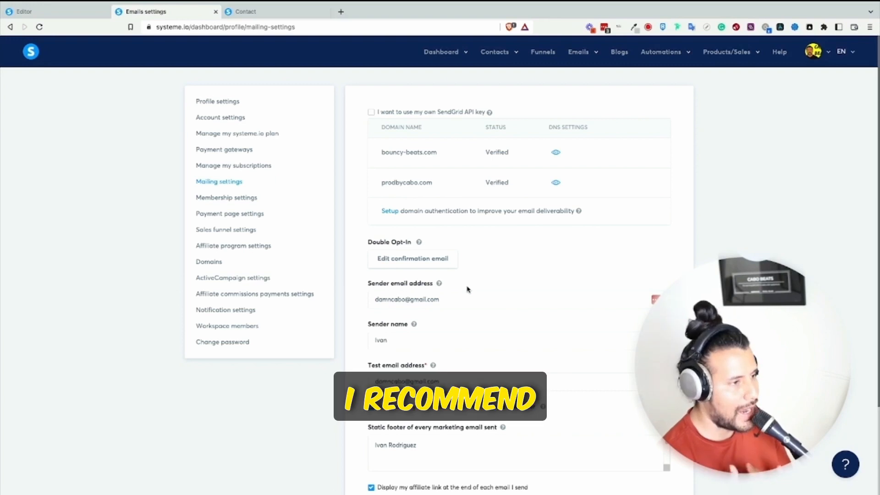
mouse_move(424, 179)
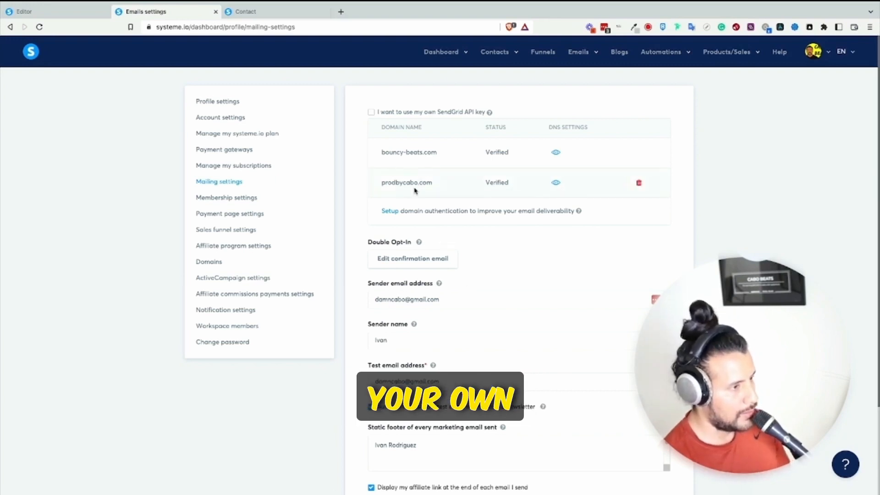